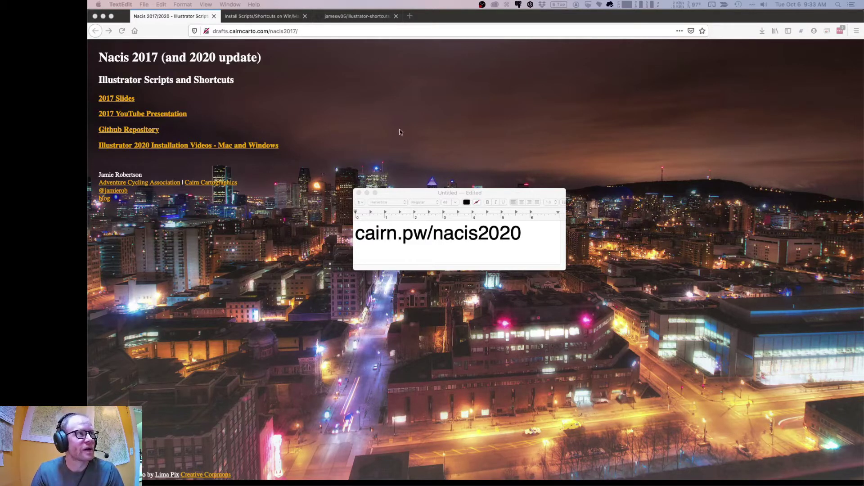
- Return to the Nacis 2017/2020 scripts page in Firefox, then switch over to Illustrator
click(260, 17)
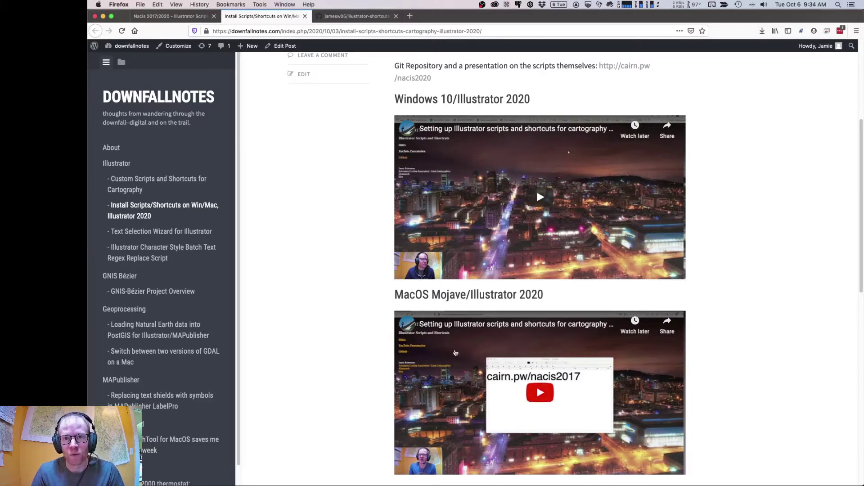
click(176, 17)
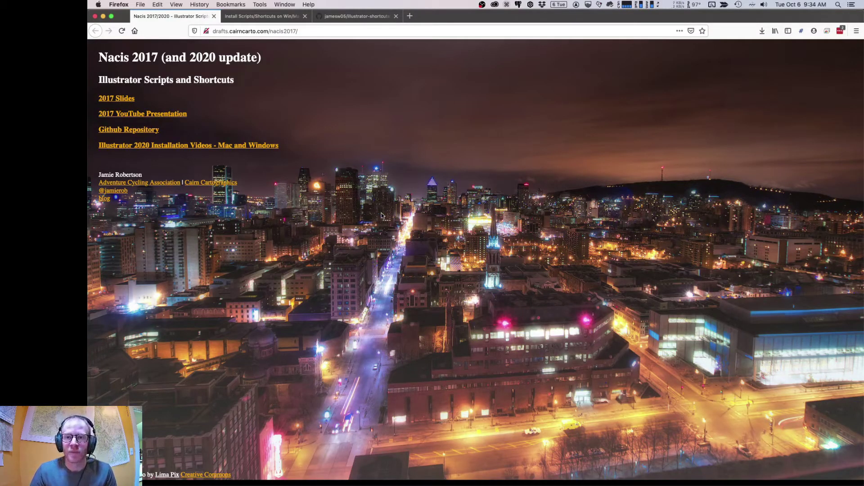
key(super+Tab)
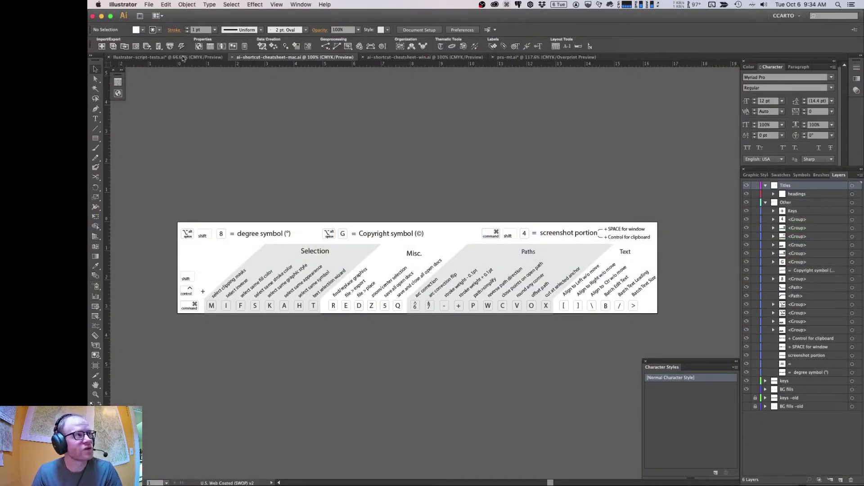
- Look over the installed scripts under File > Scripts, then bring up illustrator-script-tests.ai
click(149, 5)
mouse_move(178, 168)
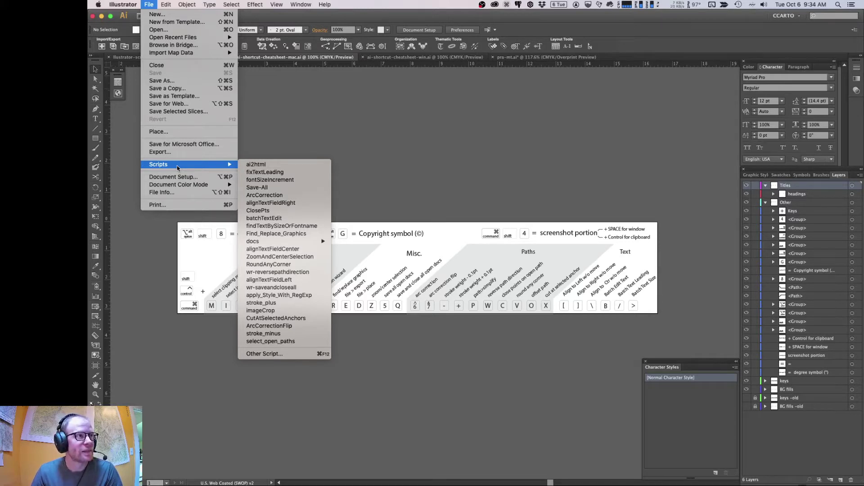
click(282, 128)
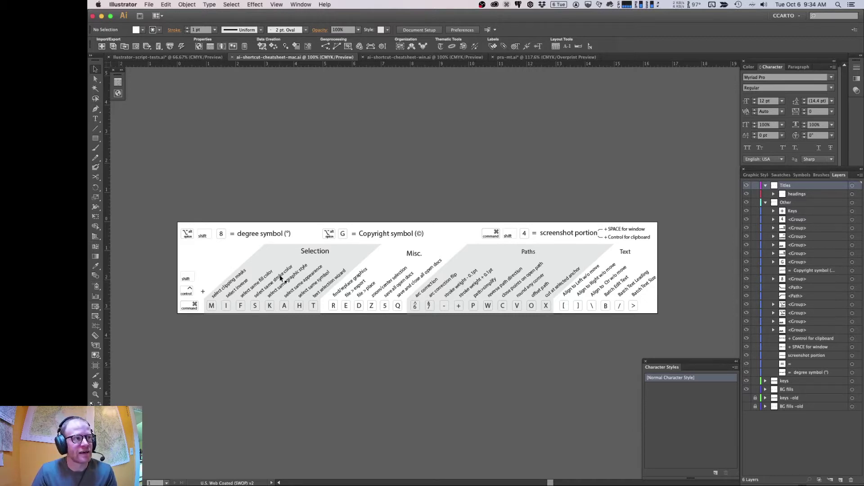
scroll(259, 285, up, 2)
scroll(259, 284, left, 3)
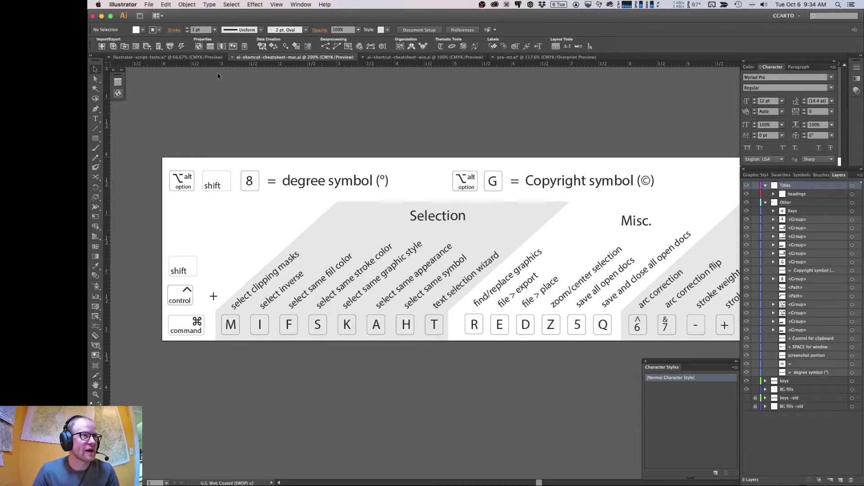
click(198, 58)
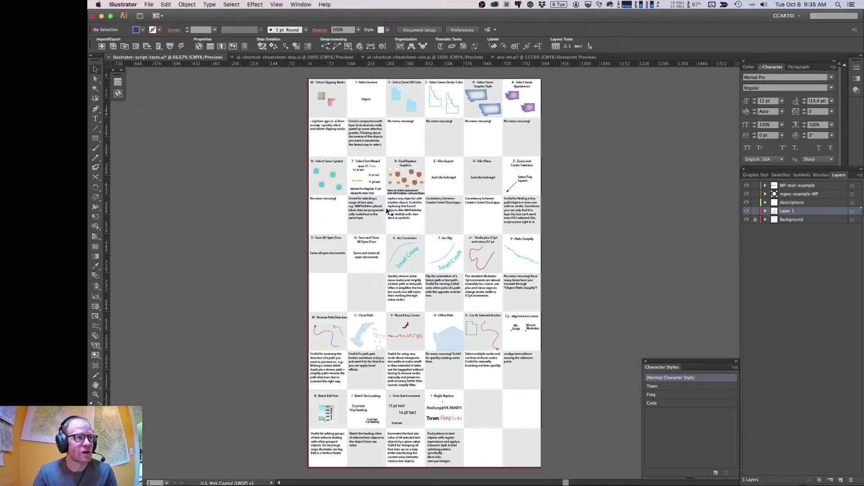
- Smooth the Arc Correction curve into an arc (6) and flip the Arc Flip curve (7)
click(405, 248)
key(super+equal)
key(super+equal)
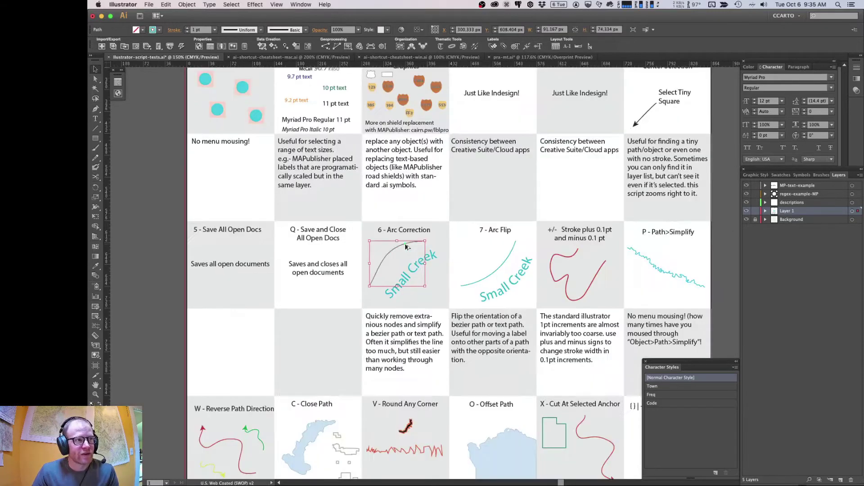
drag(471, 214, 458, 226)
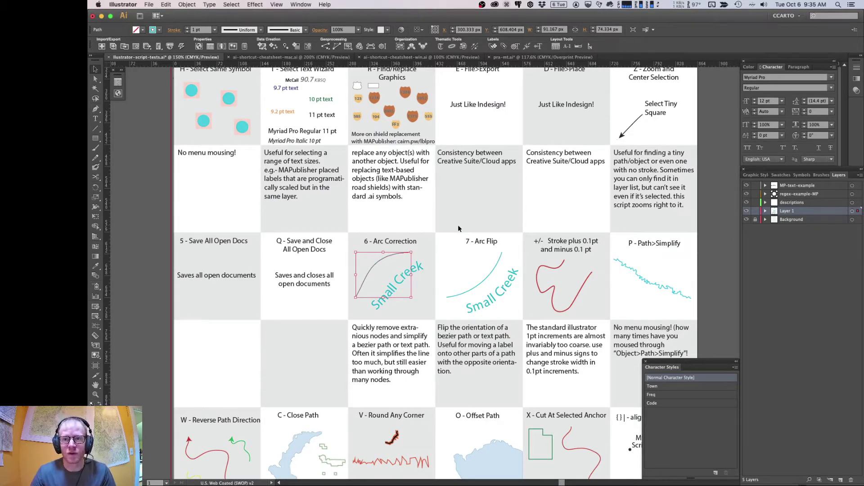
key(6)
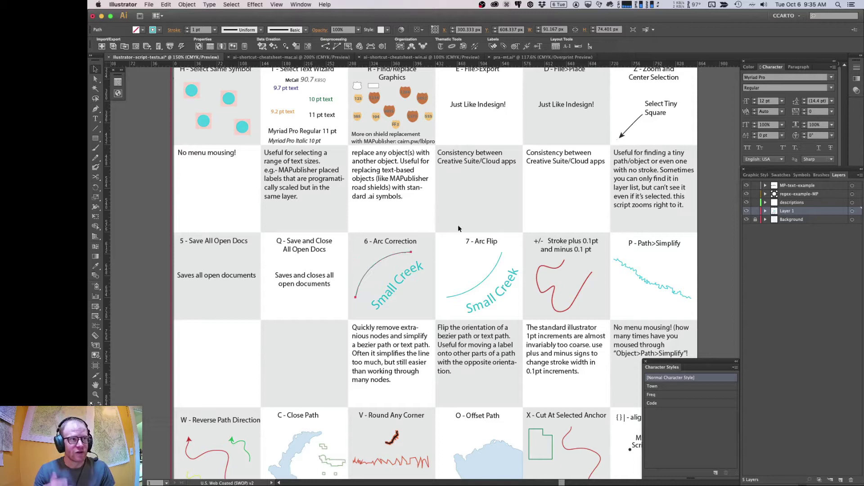
click(482, 280)
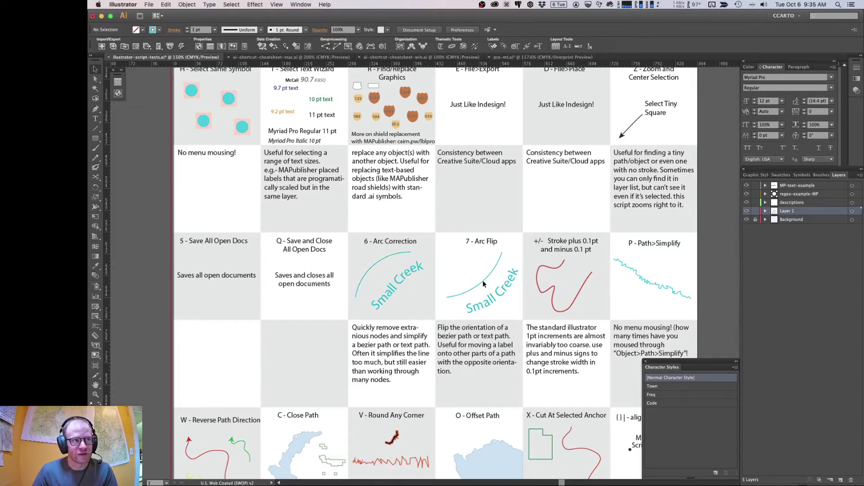
key(7)
key(7)
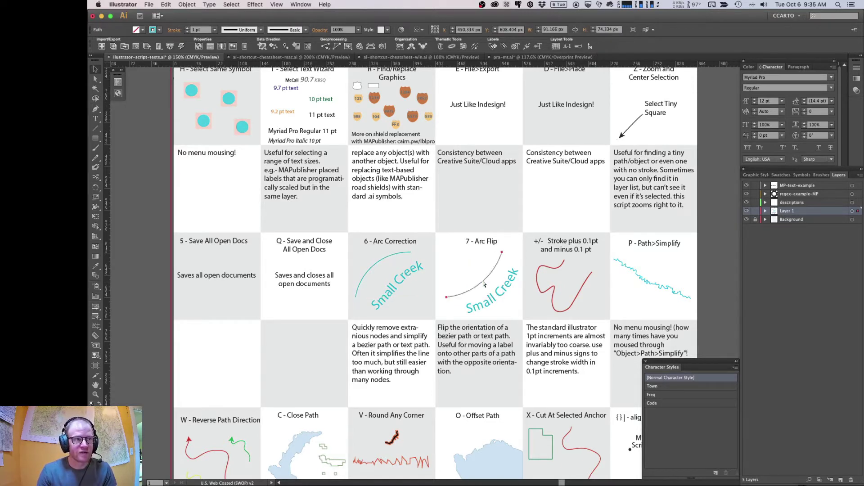
- Adjust the red squiggle's stroke width with the plus shortcut, then deselect it
click(546, 294)
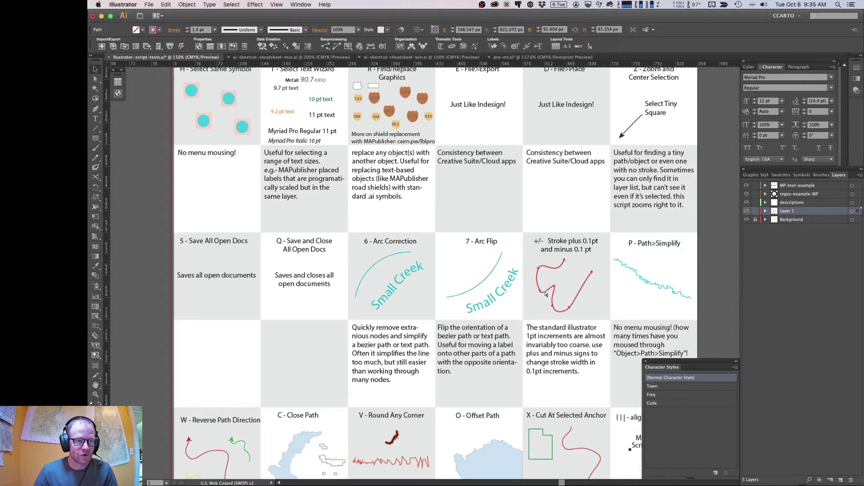
key(plus)
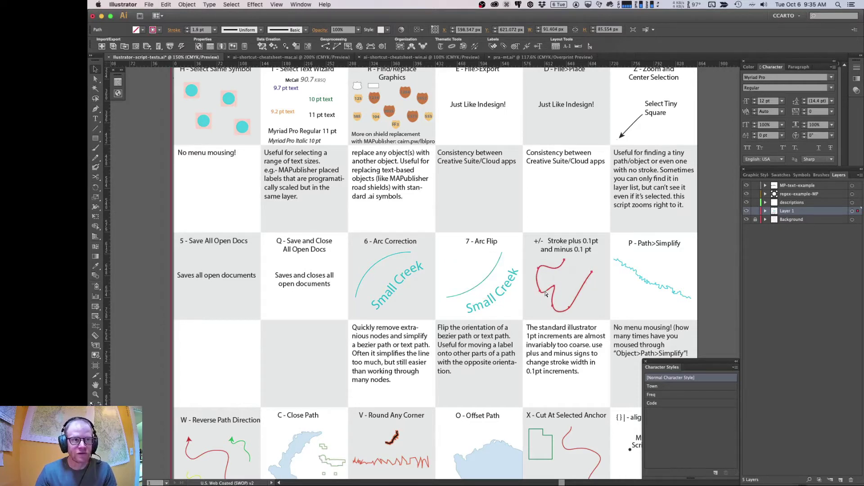
key(plus)
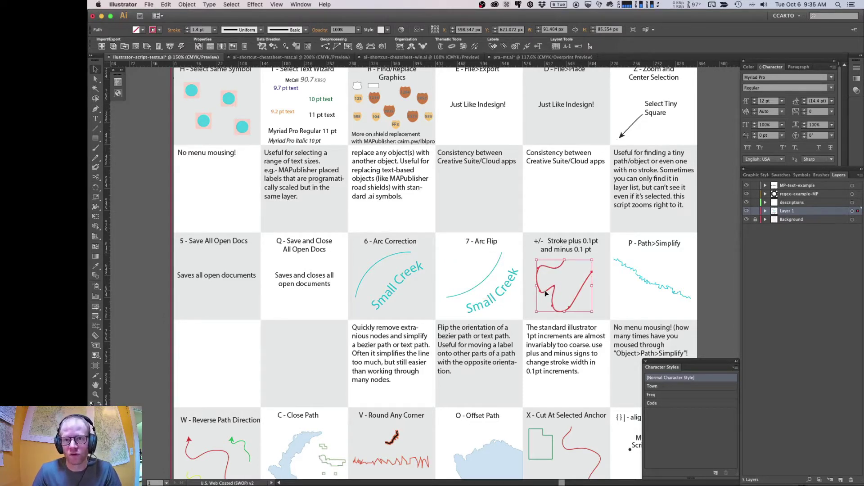
click(550, 280)
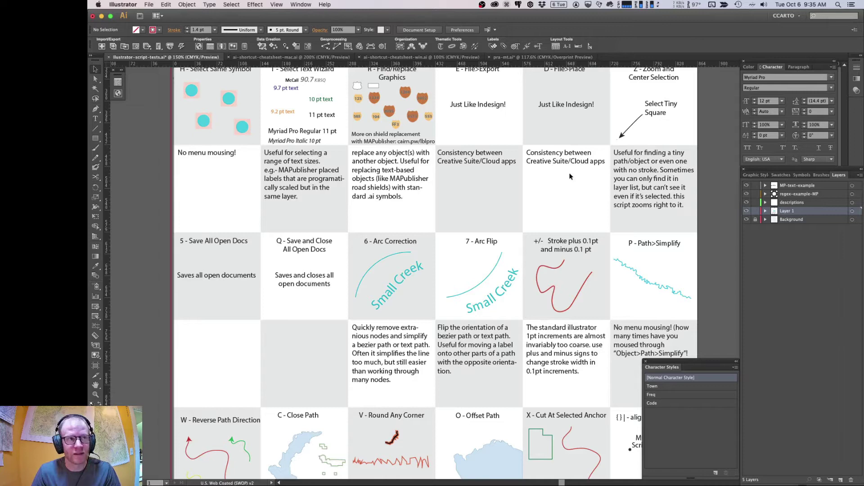
drag(509, 126, 528, 178)
- Inspect the McCall 90.7 KBSQ label's MAP Attributes, then launch the findTextBySizeOrFontname script
scroll(527, 178, up, 5)
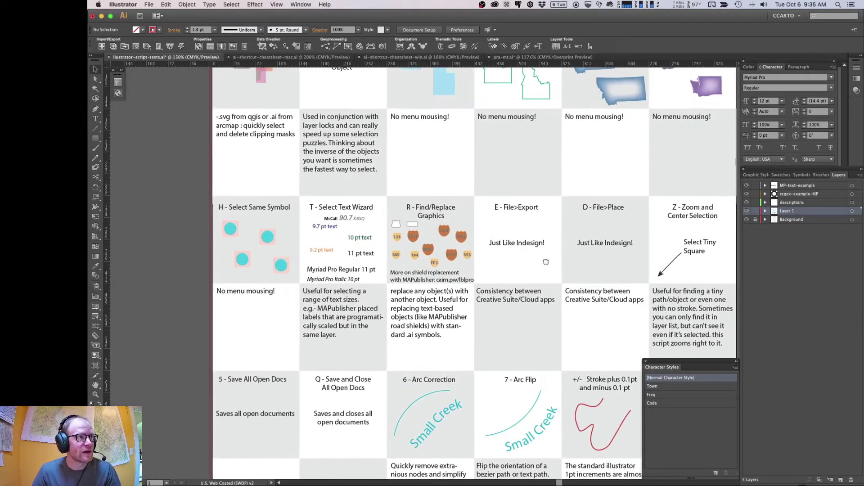
scroll(318, 272, up, 2)
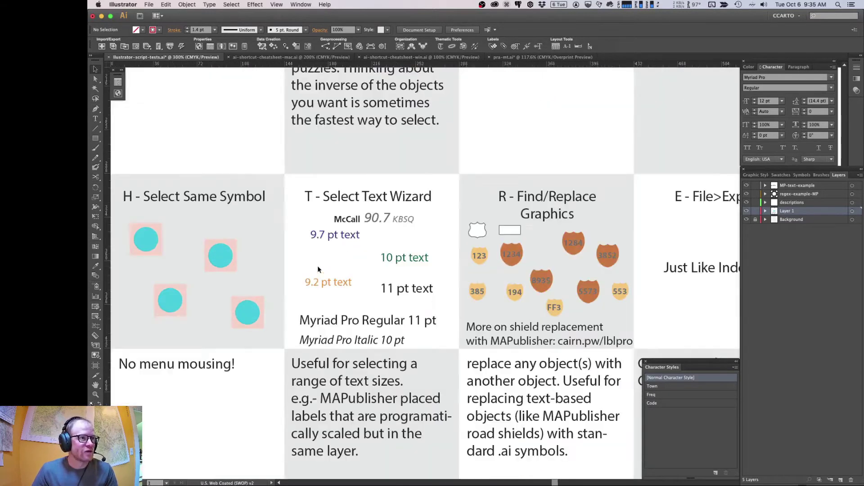
scroll(364, 234, down, 1)
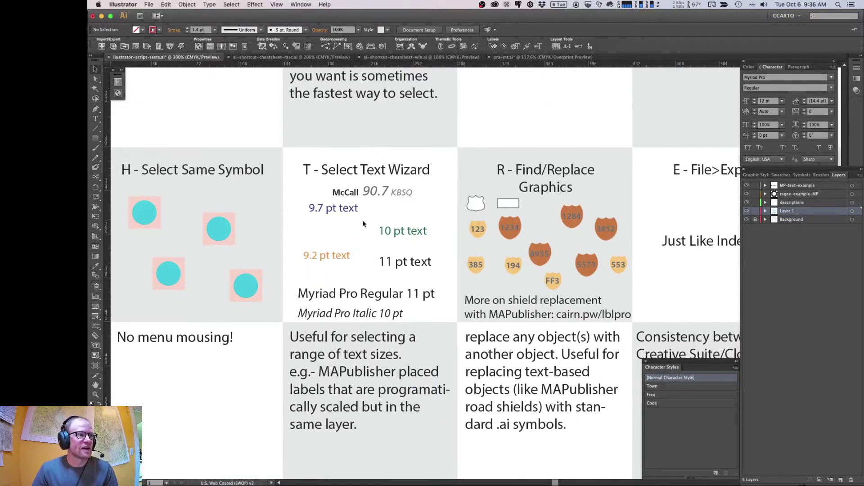
click(398, 193)
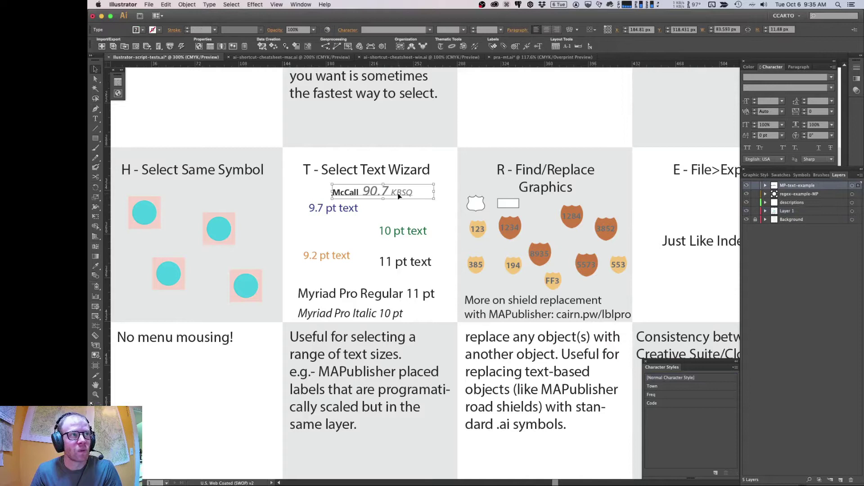
click(117, 83)
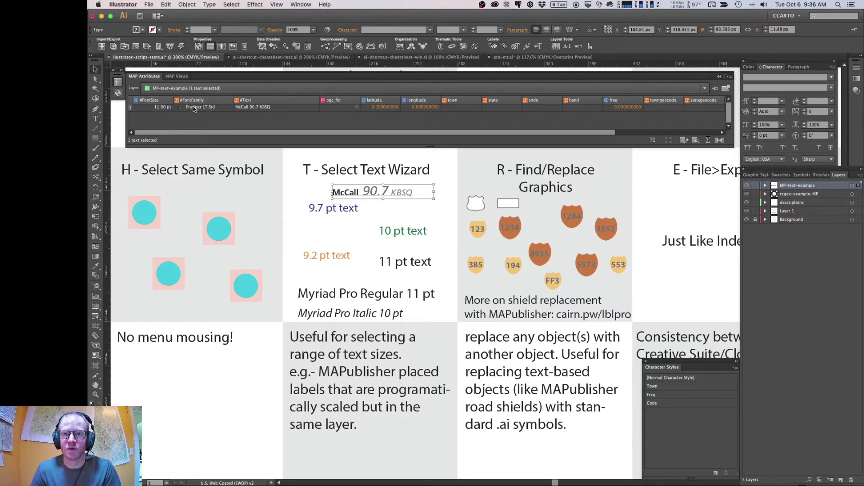
click(118, 83)
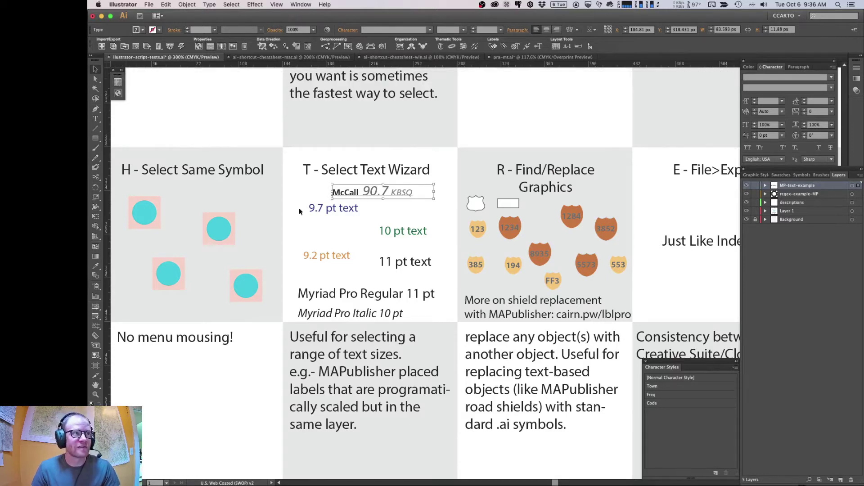
click(334, 231)
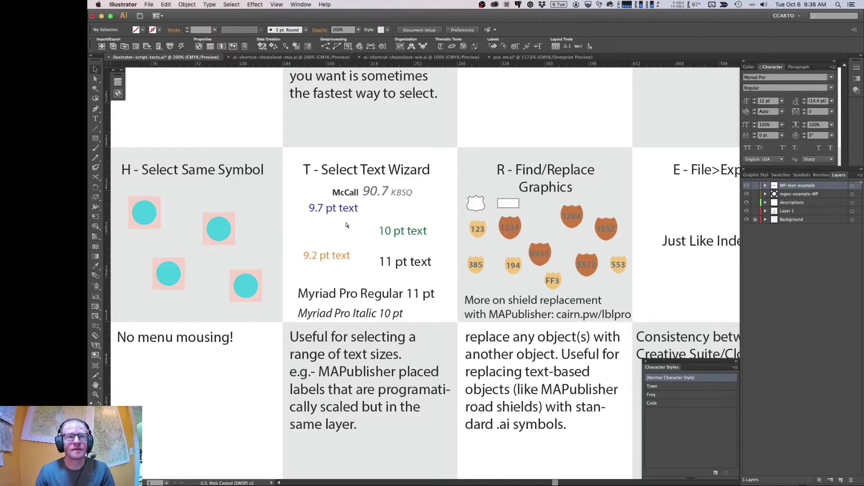
key(super+shift+t)
- Select all text sized 9.1 to 9.9 pt (three objects found), then clear the selection
drag(455, 191, 432, 199)
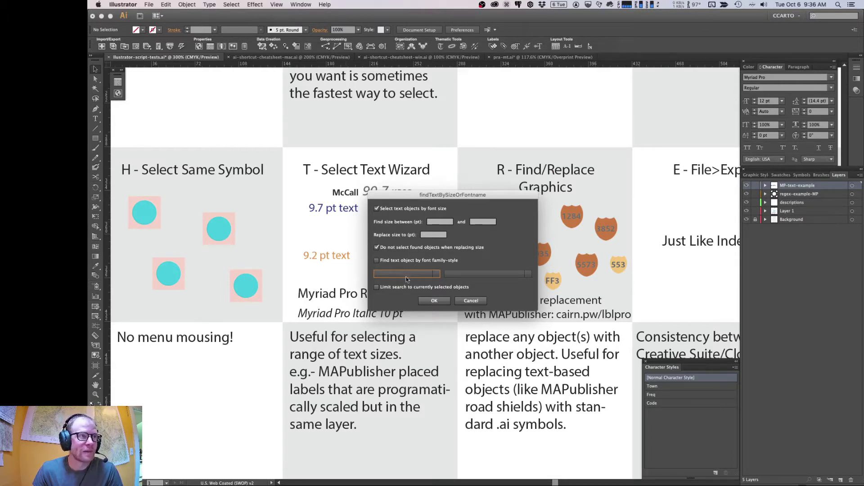
drag(455, 197, 538, 231)
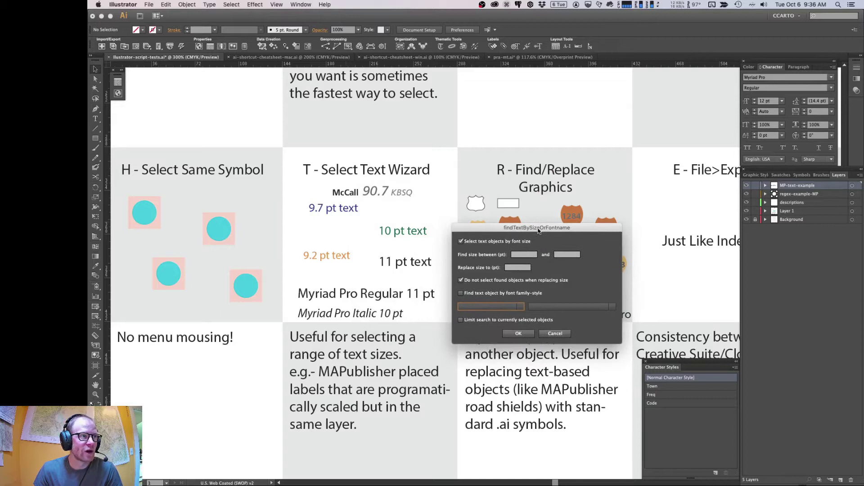
click(522, 255)
text(9)
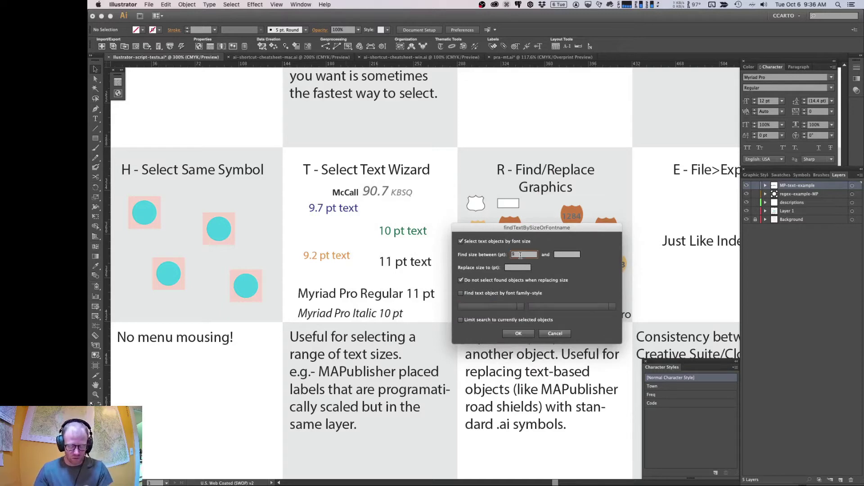
text(.1)
click(555, 255)
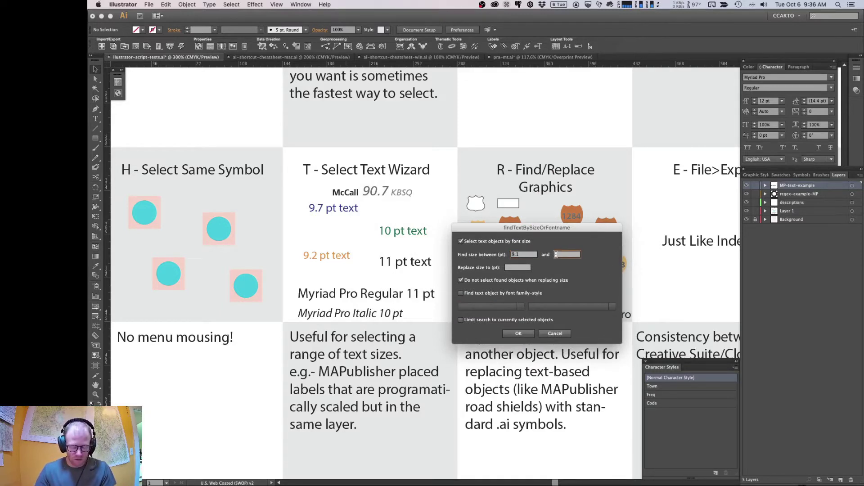
text(9.1)
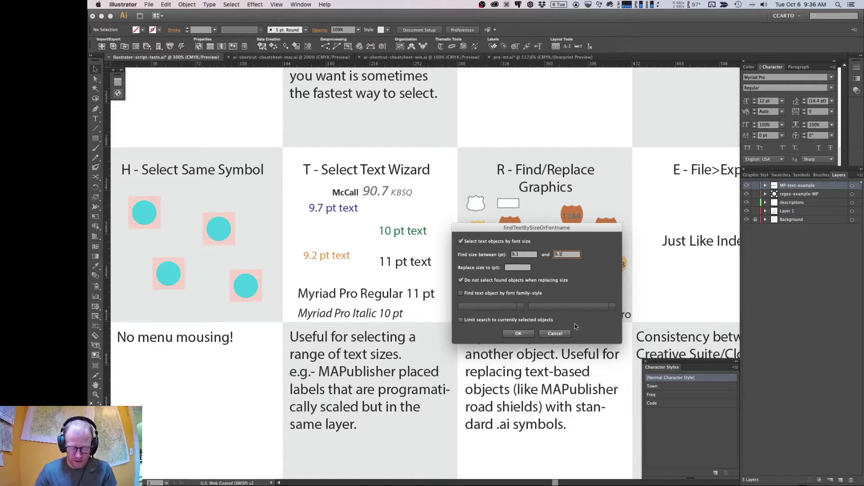
key(BackSpace)
text(9)
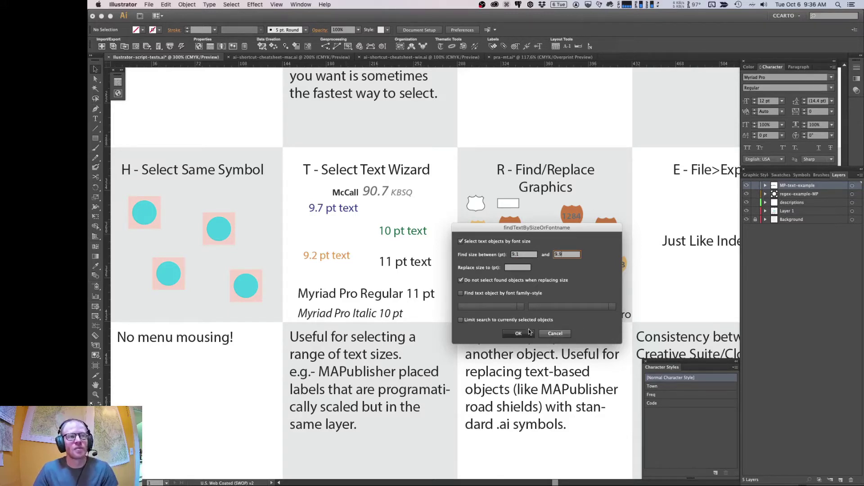
click(518, 334)
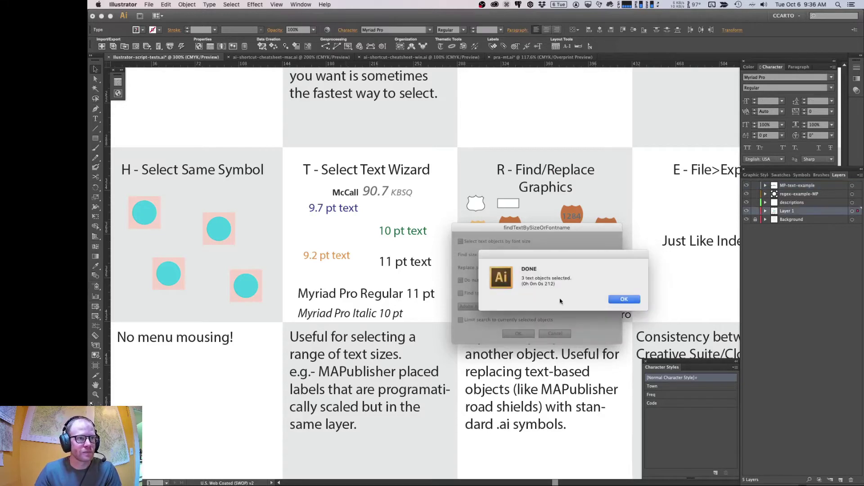
key(Return)
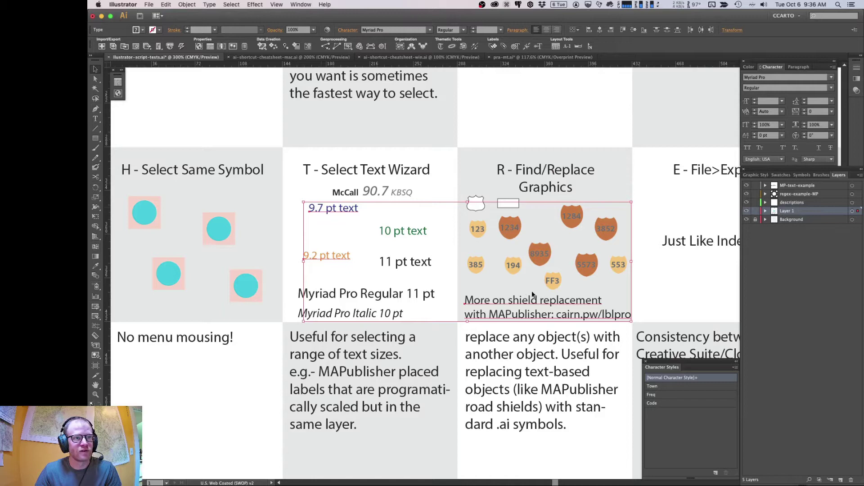
click(361, 233)
- Resize every 9.1–9.9 pt text object to 11 pt with findTextBySizeOrFontname
key(ctrl+alt+t)
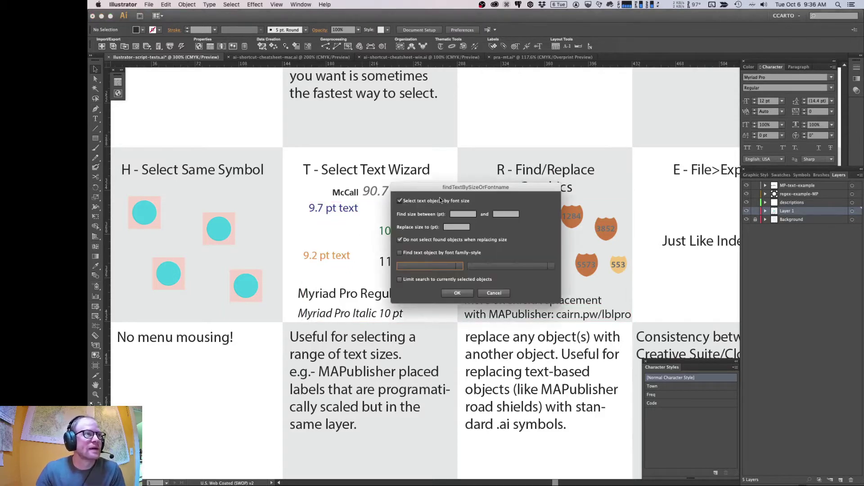
click(458, 213)
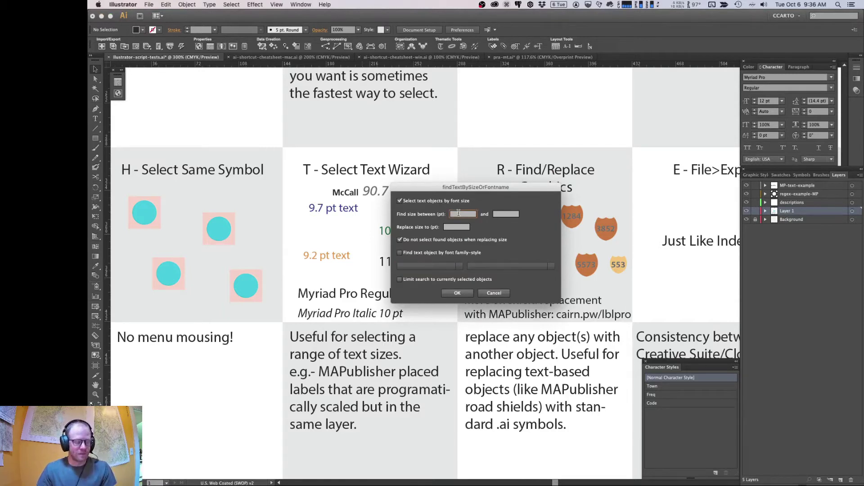
text(9.1)
key(Tab)
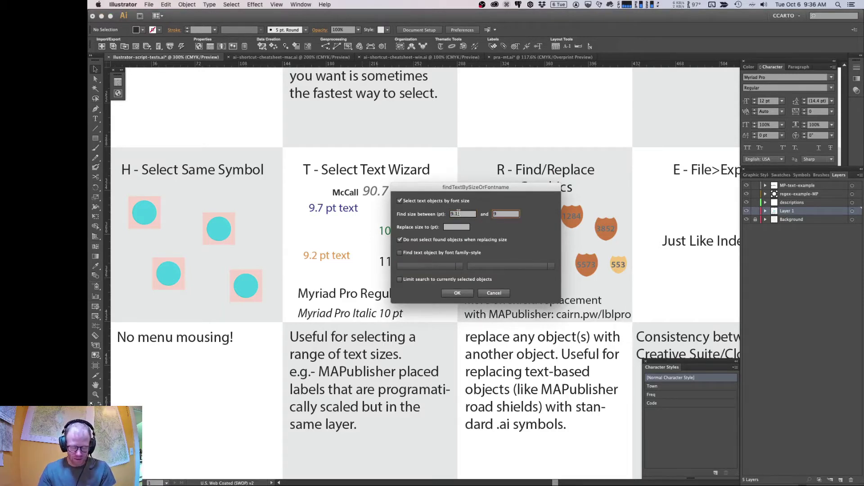
key(Tab)
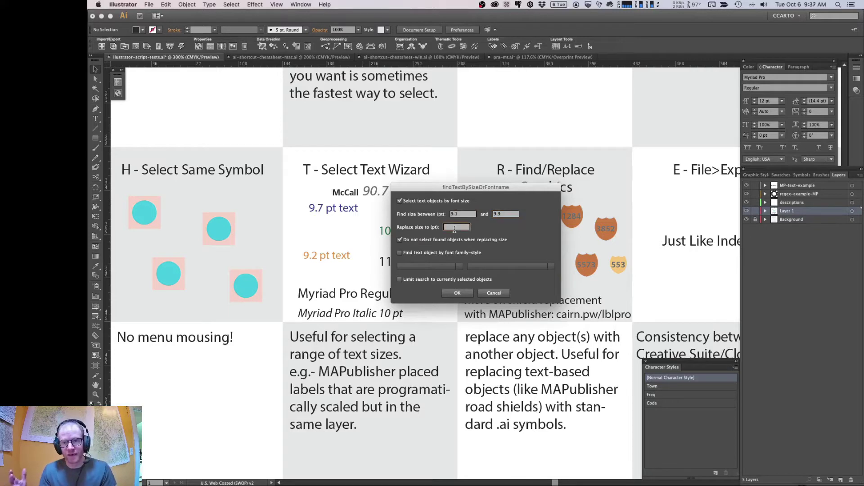
text(11)
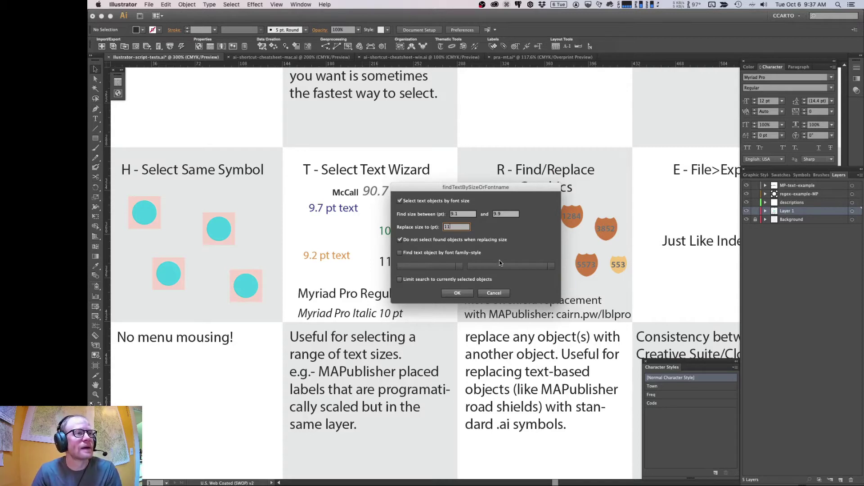
click(457, 293)
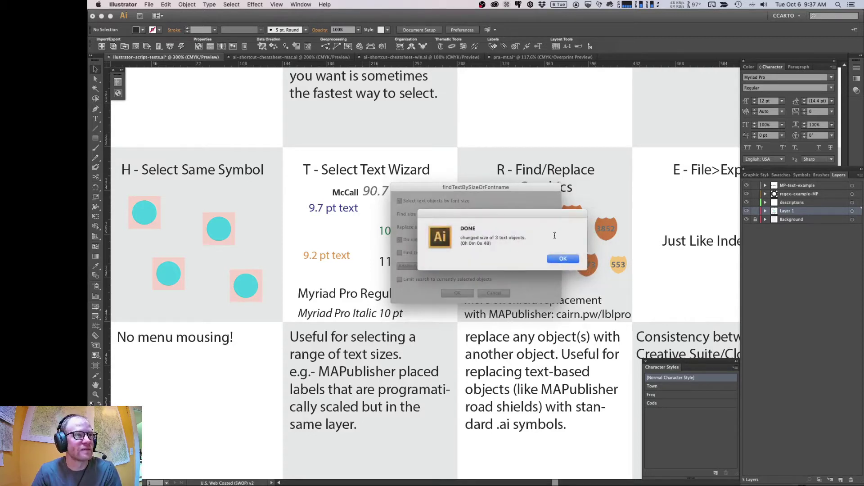
click(565, 259)
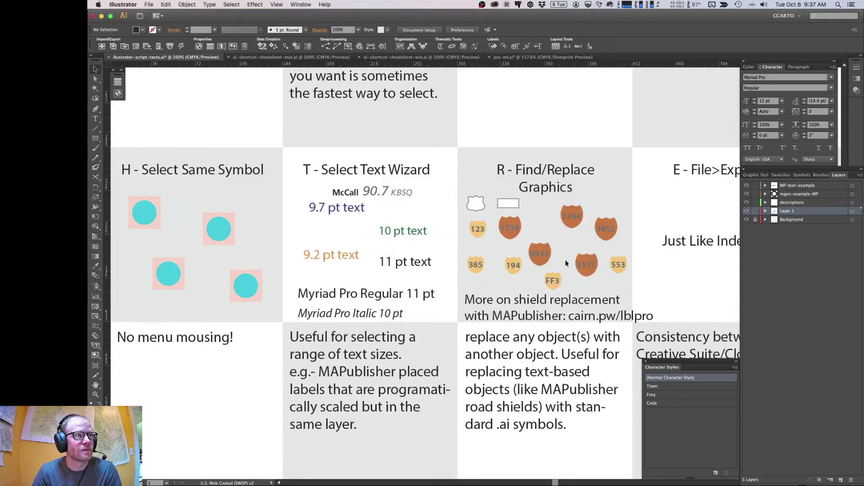
- Check the resized 9.7 pt and 9.2 pt labels, then undo the size change
click(328, 209)
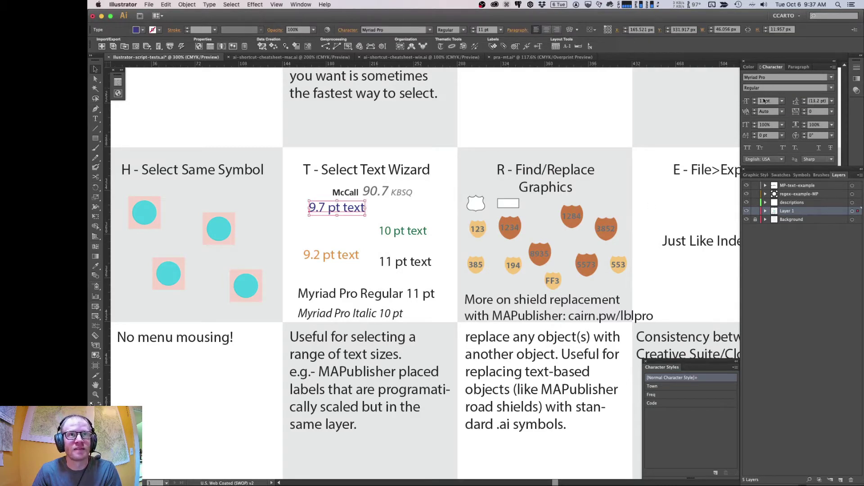
click(338, 255)
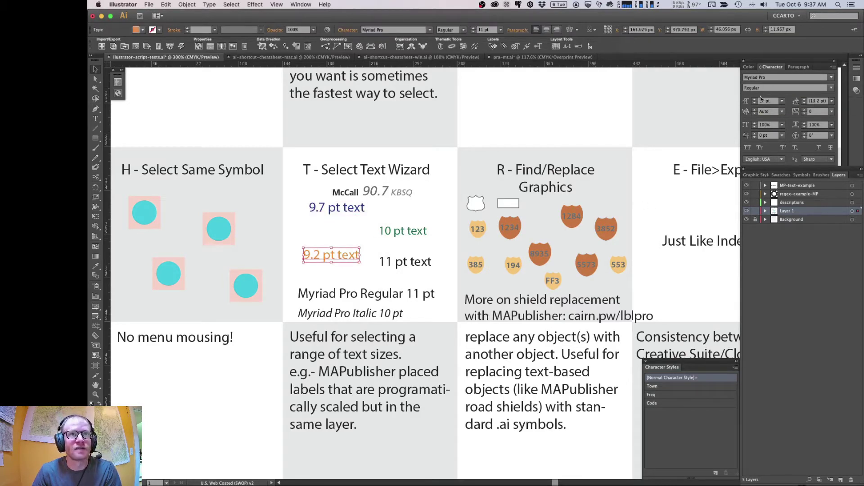
click(359, 227)
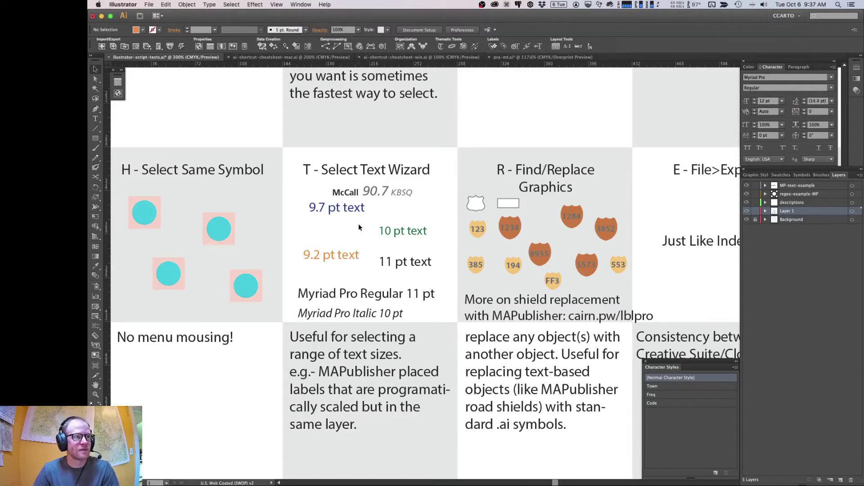
key(super+z)
click(366, 251)
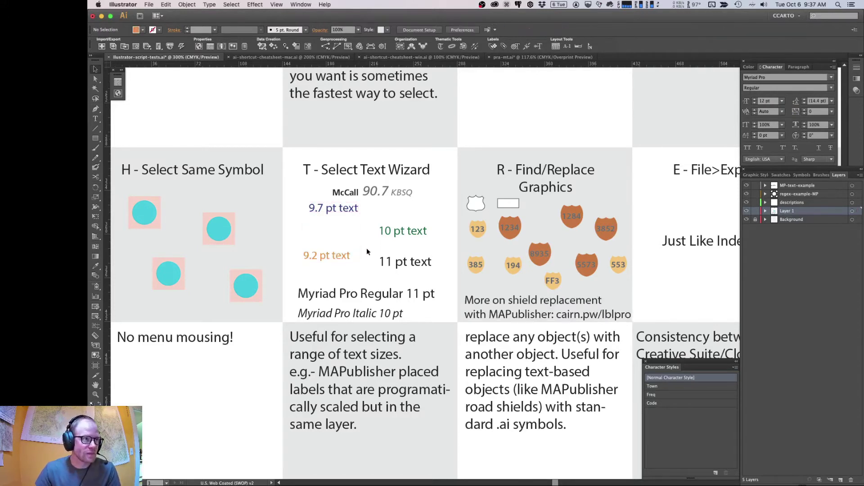
key(super+alt+shift+t)
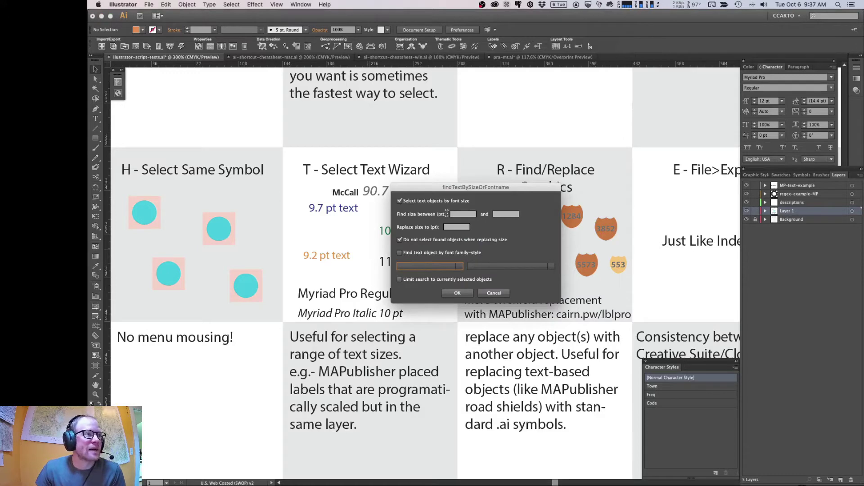
click(417, 201)
click(419, 253)
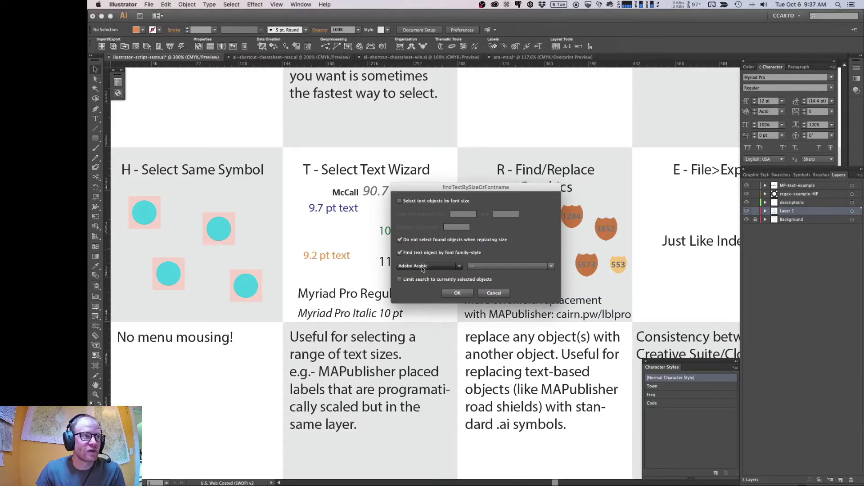
click(422, 266)
text(myriad pro)
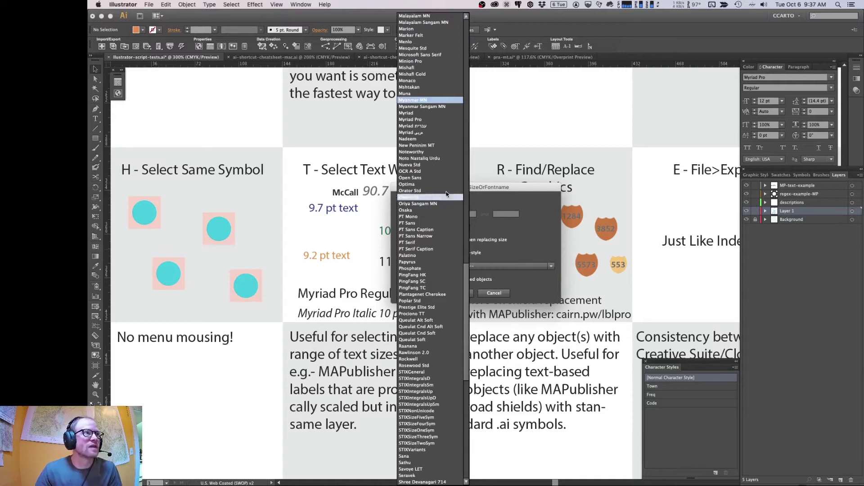
key(Return)
click(497, 266)
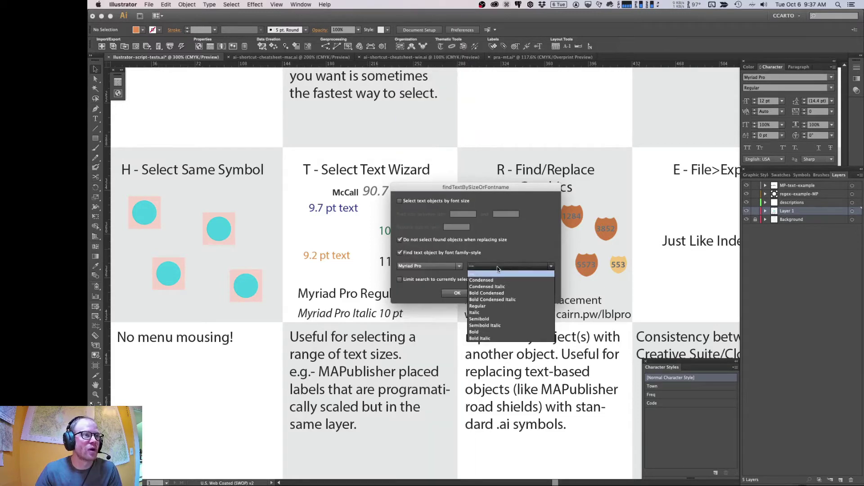
click(496, 312)
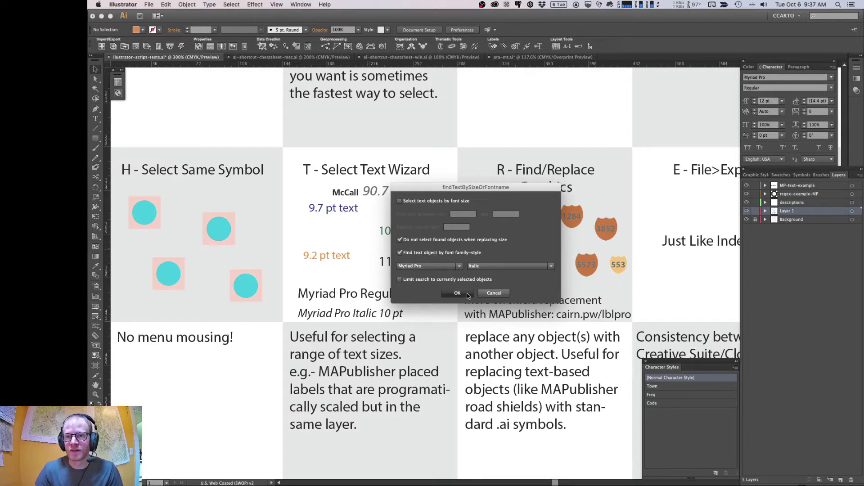
click(467, 295)
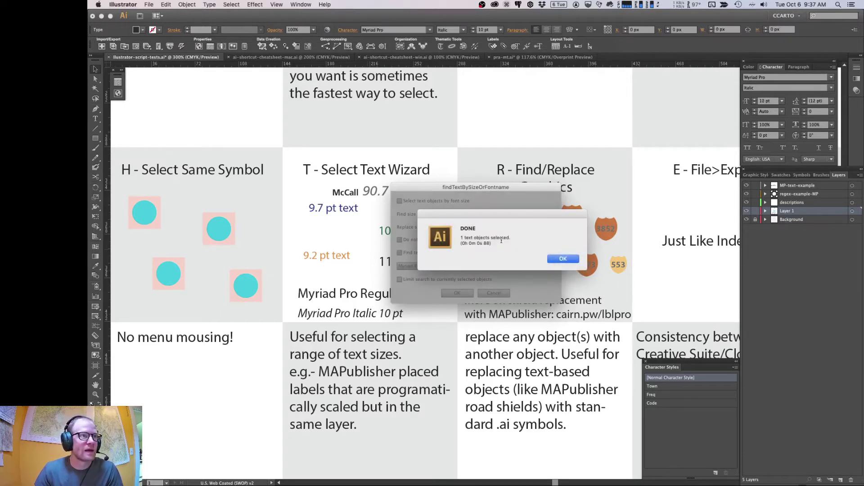
click(551, 261)
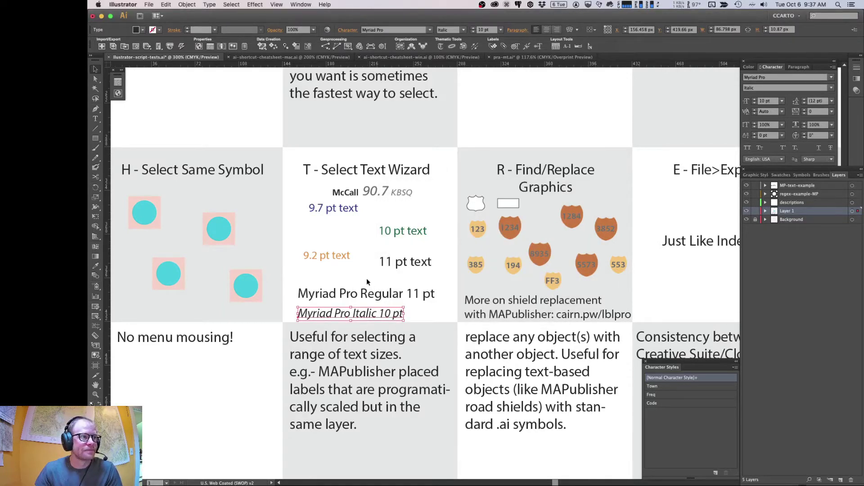
key(super+shift+a)
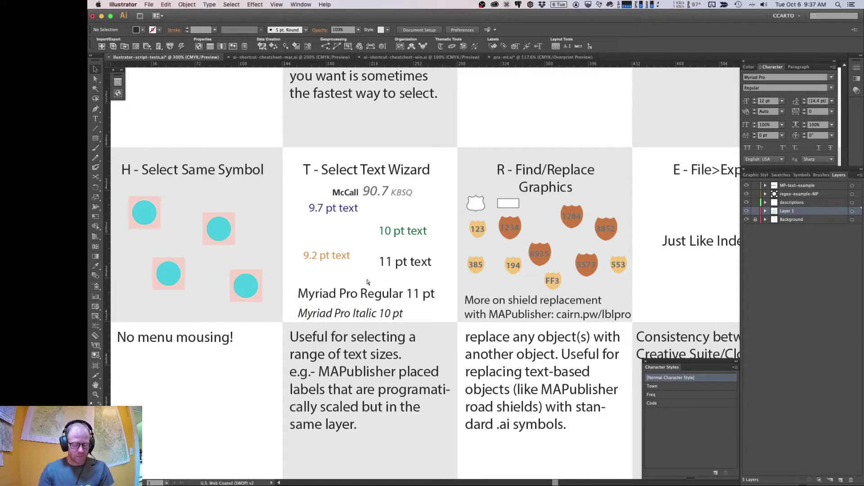
- Search for text sized 9.9–10 pt in Myriad Pro Italic with findTextBySizeOrFontname
key(super+shift+t)
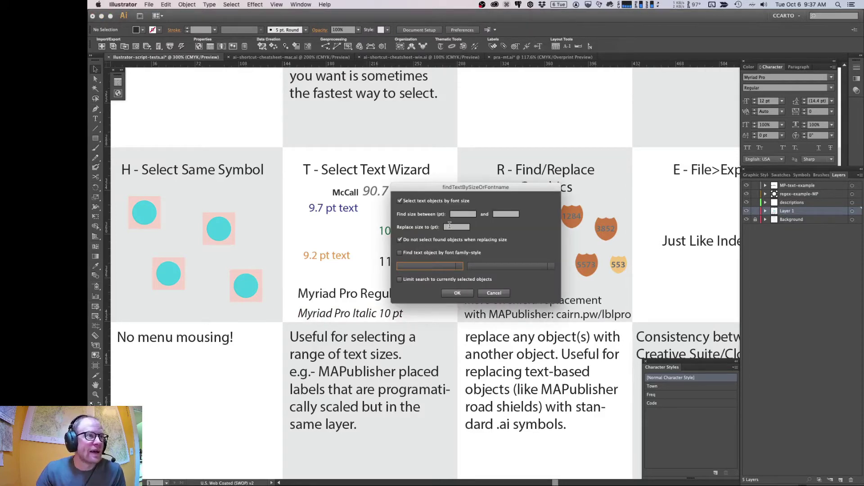
click(456, 215)
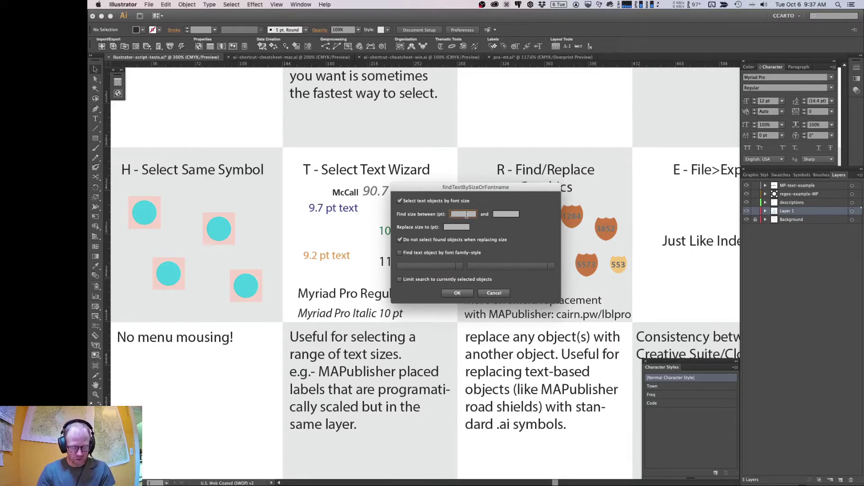
text(9.9)
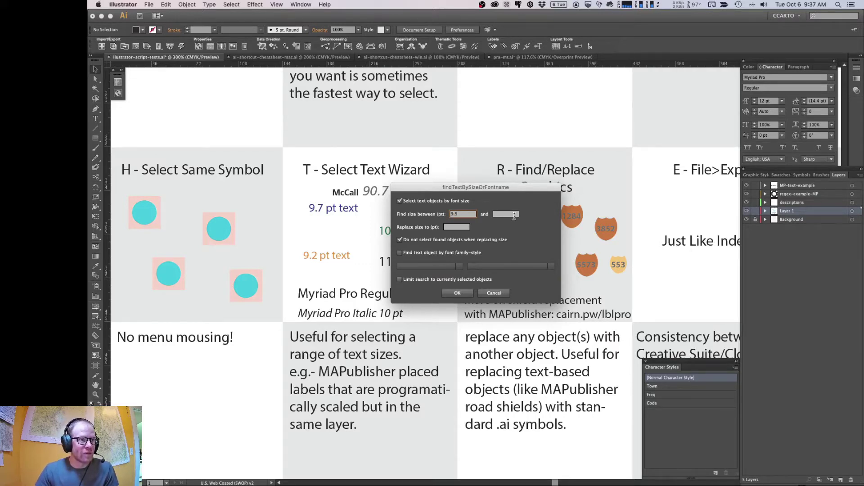
click(512, 214)
text(10)
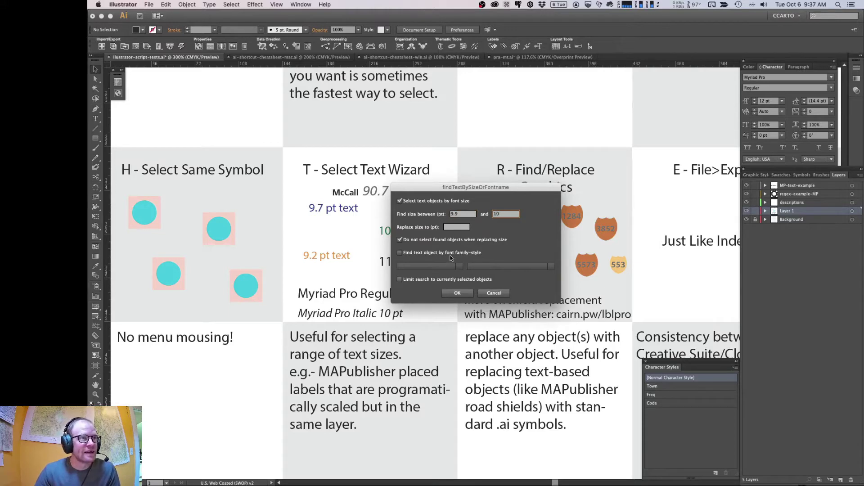
click(448, 254)
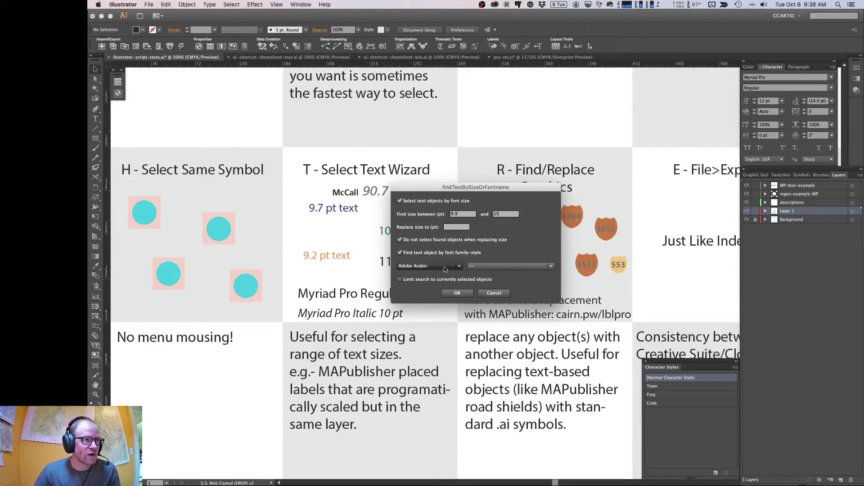
click(443, 267)
text(my)
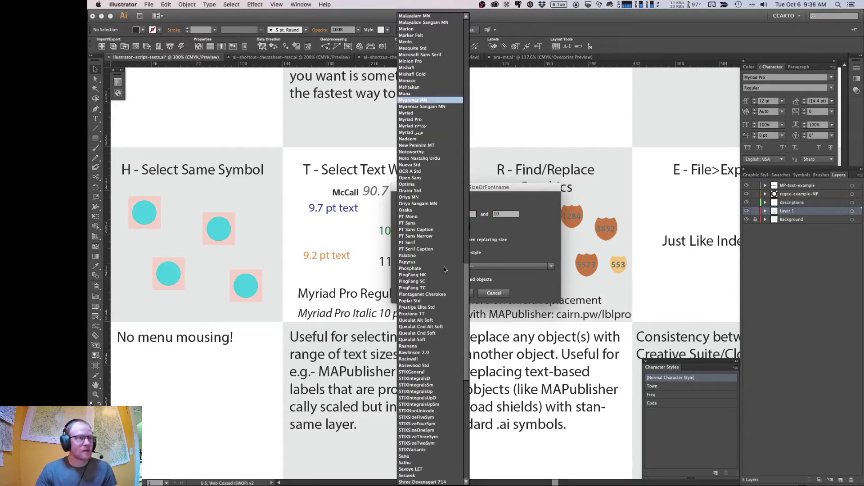
click(436, 120)
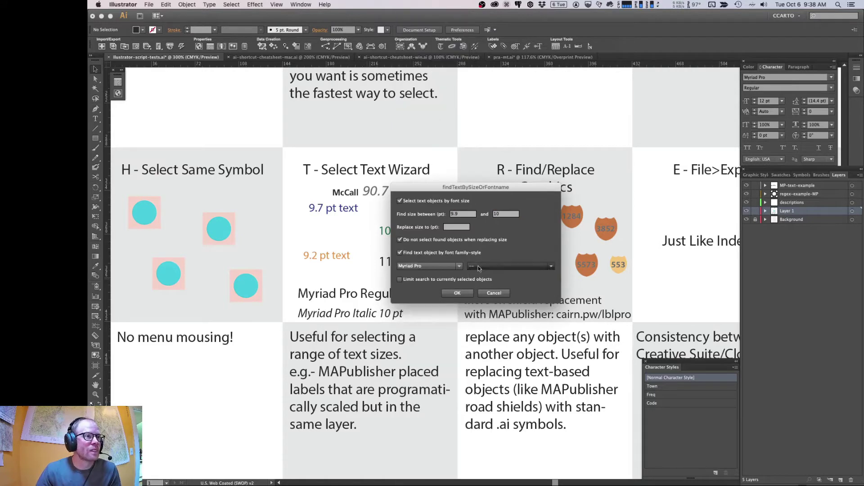
click(496, 266)
click(494, 313)
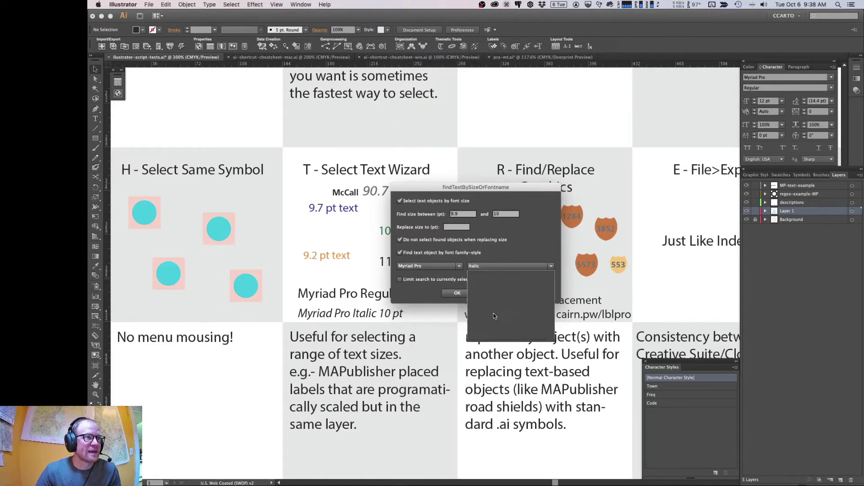
- Resize the matching italic text to 11 pt, keeping it selected, then deselect
click(456, 227)
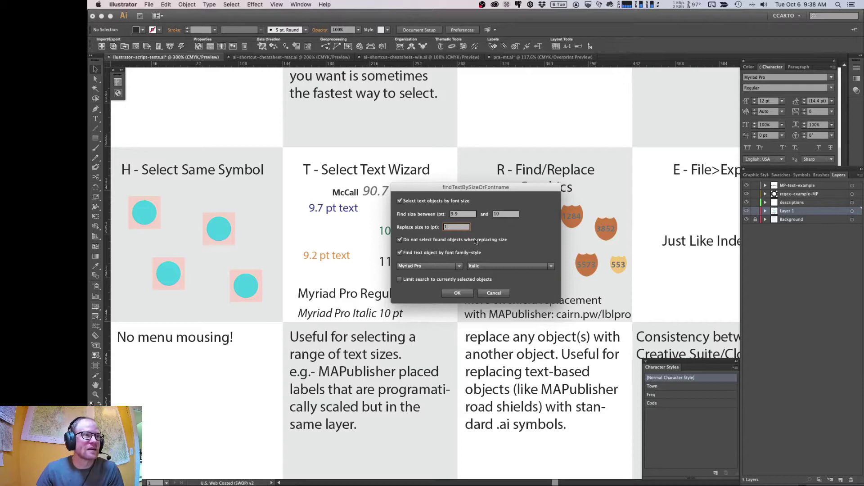
text(11)
click(463, 240)
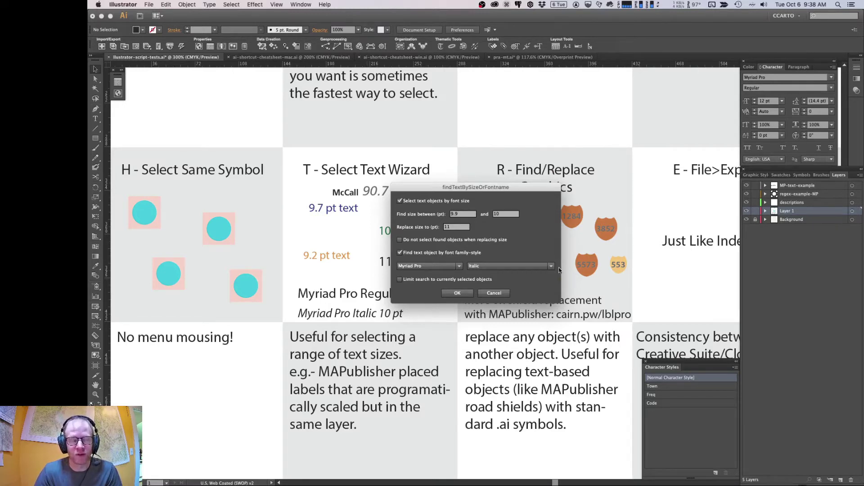
click(455, 293)
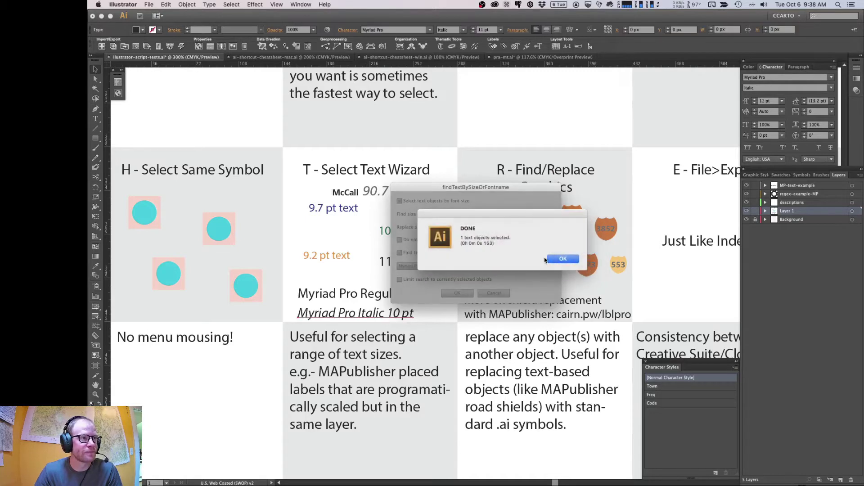
key(Return)
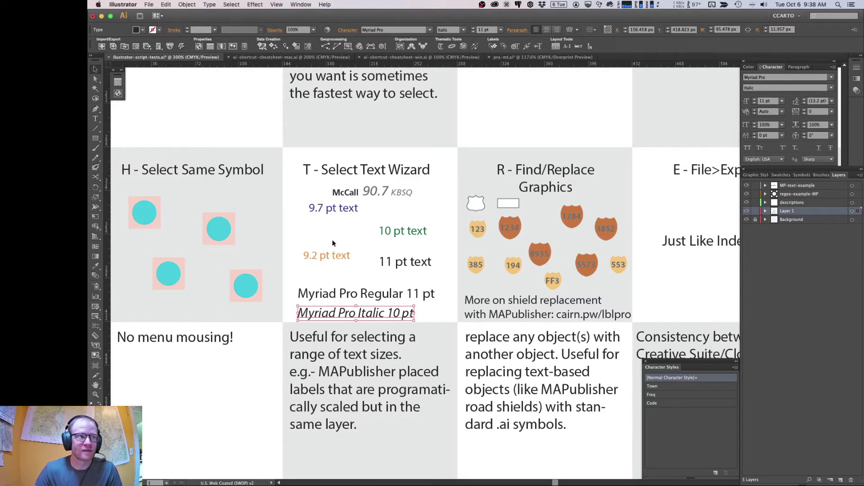
click(345, 231)
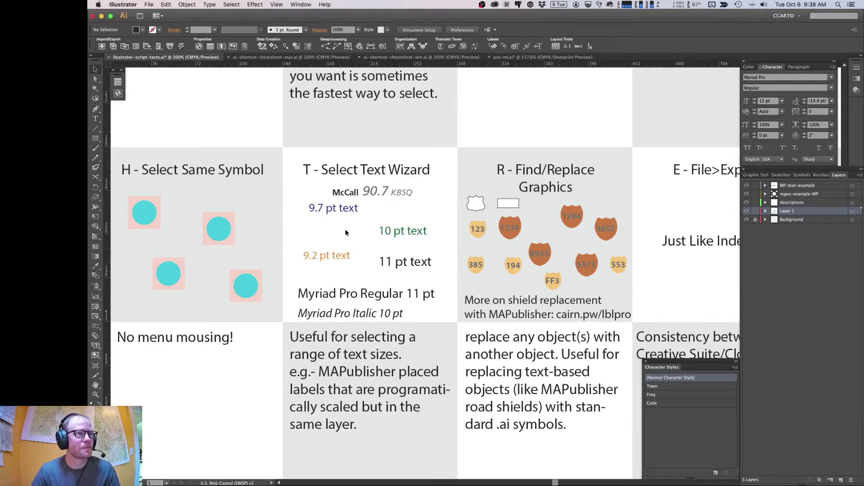
scroll(345, 232, down, 2)
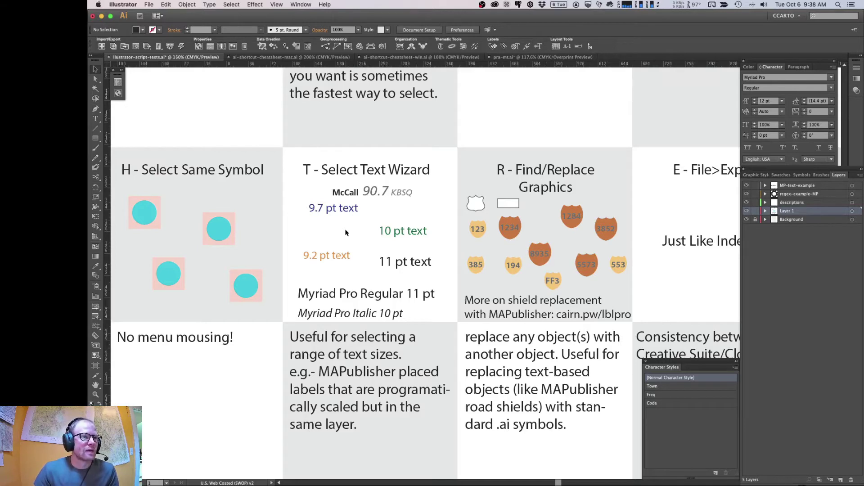
scroll(345, 232, down, 2)
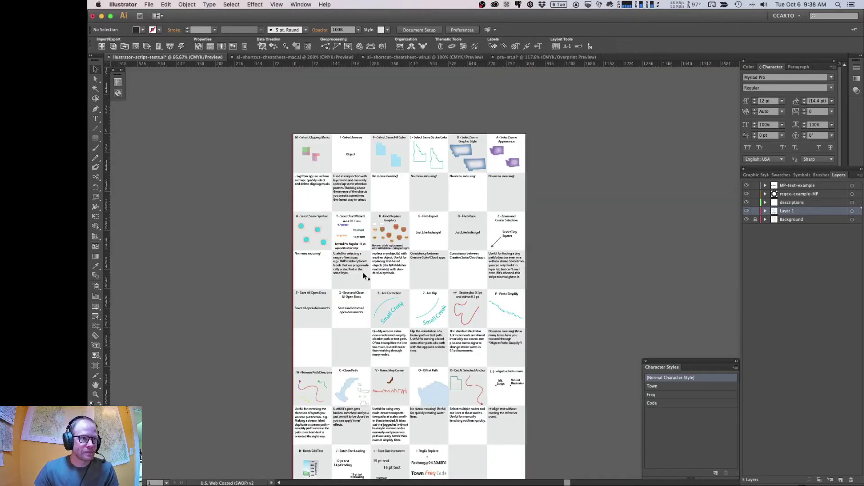
drag(363, 272, 372, 213)
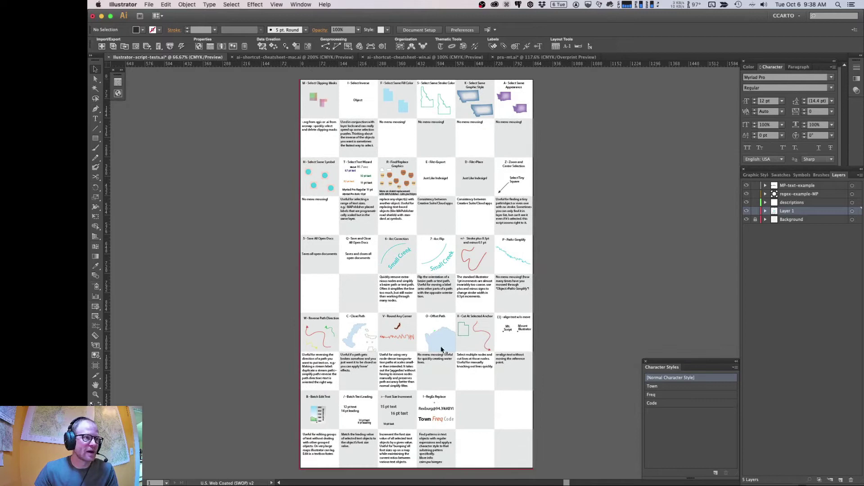
scroll(504, 368, up, 2)
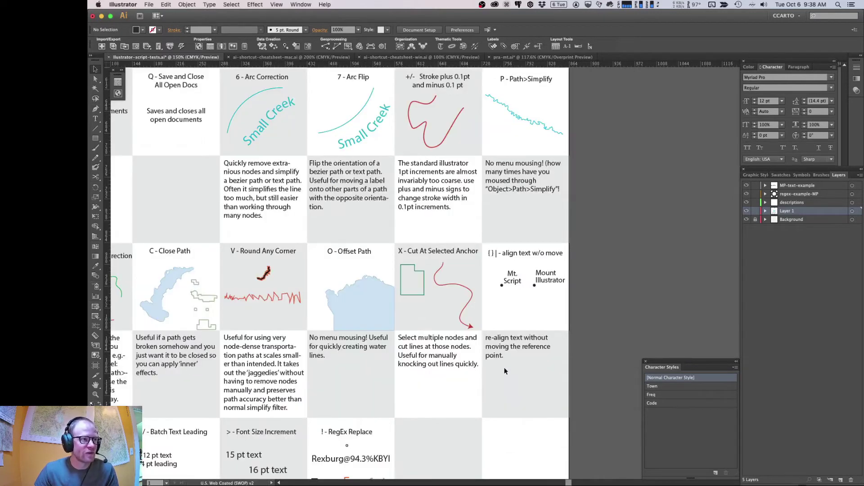
drag(533, 316, 534, 297)
scroll(536, 288, up, 2)
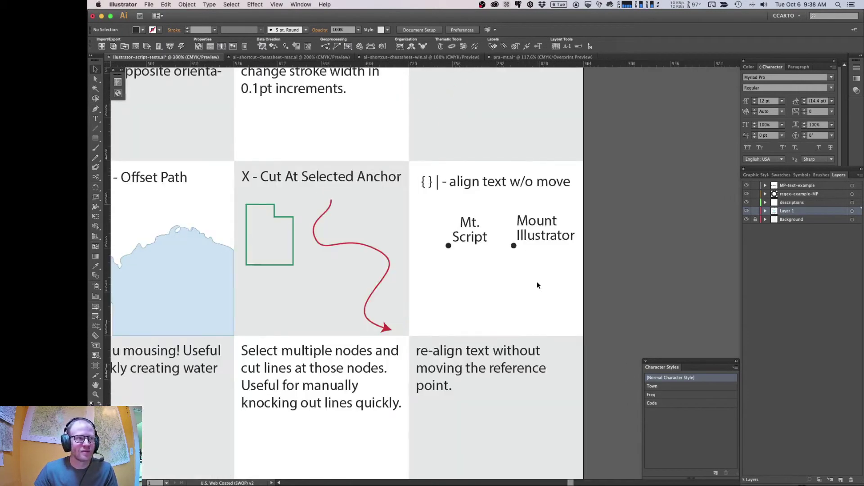
scroll(518, 266, right, 2)
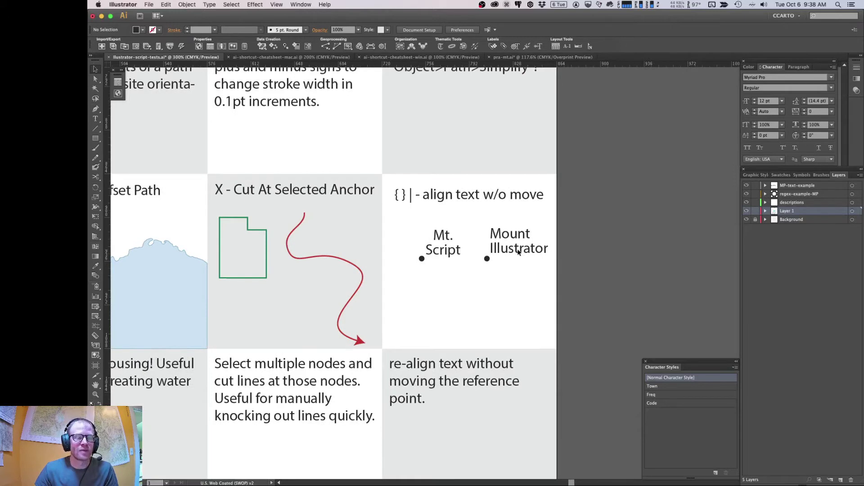
click(519, 252)
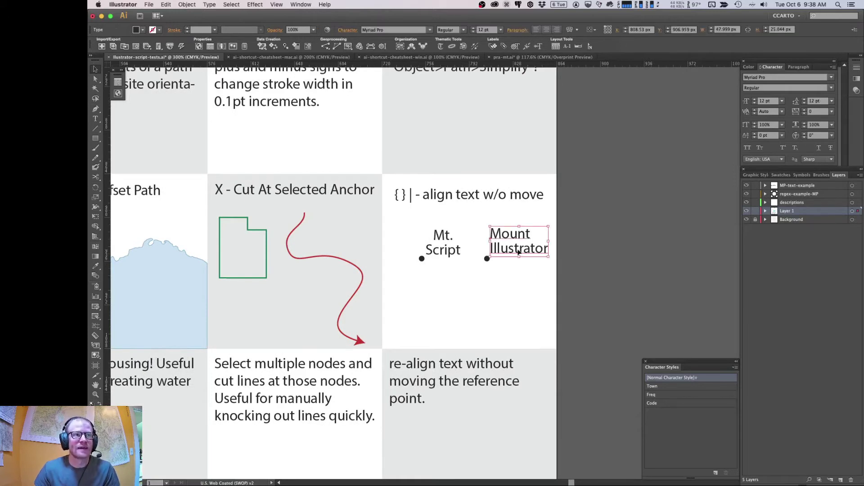
click(558, 29)
click(546, 30)
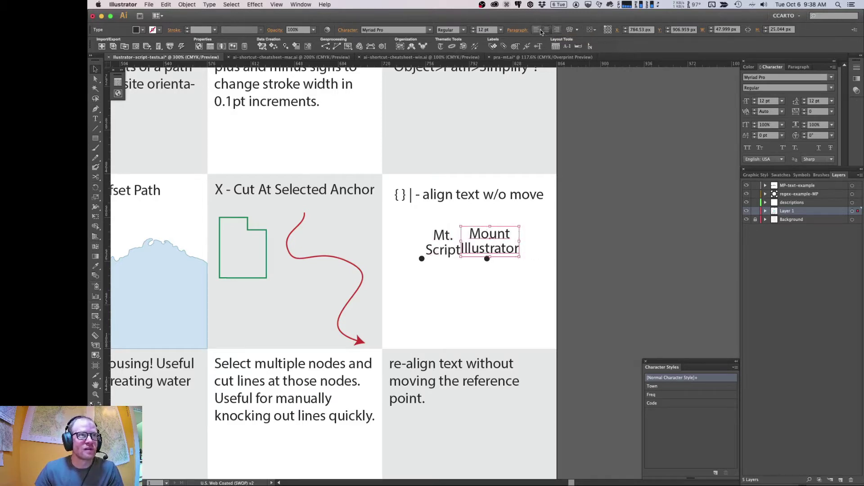
click(537, 30)
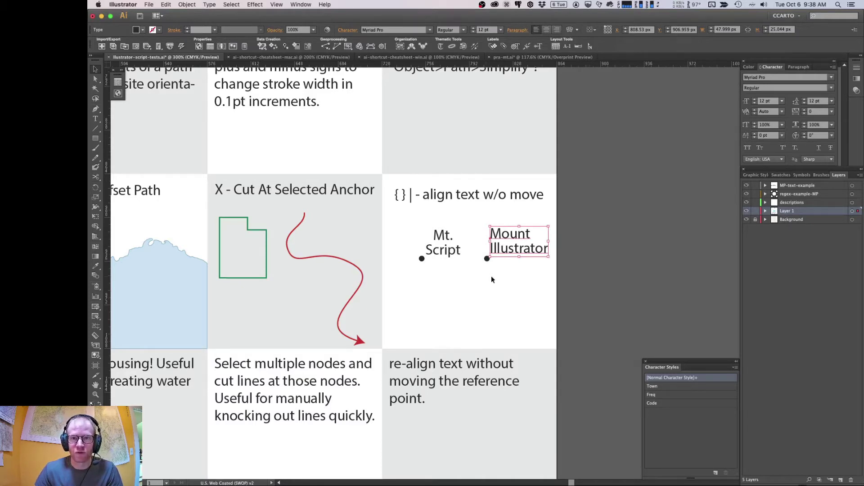
click(492, 279)
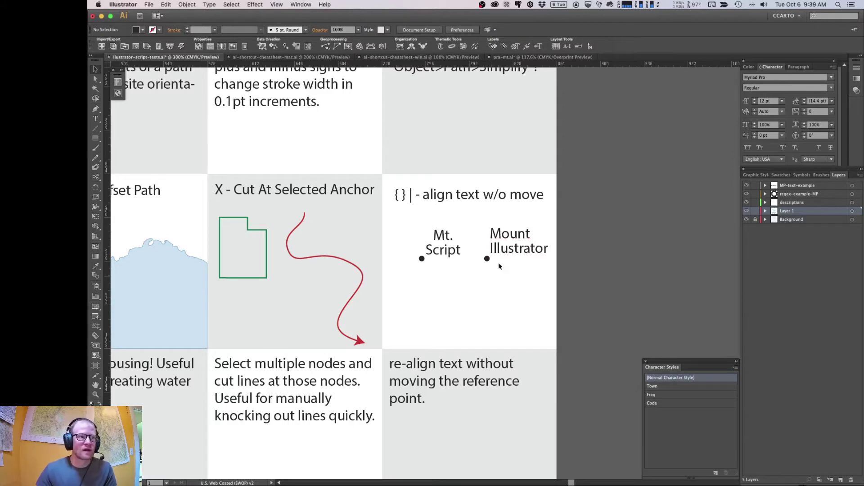
click(512, 250)
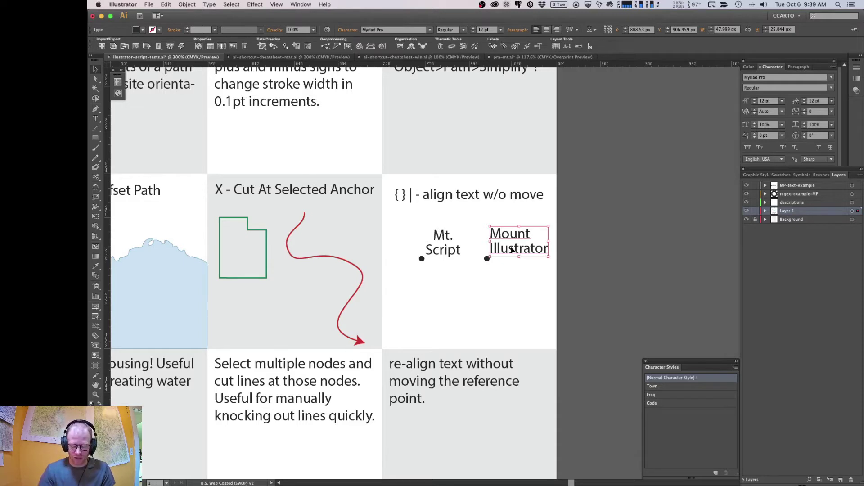
key(braceright)
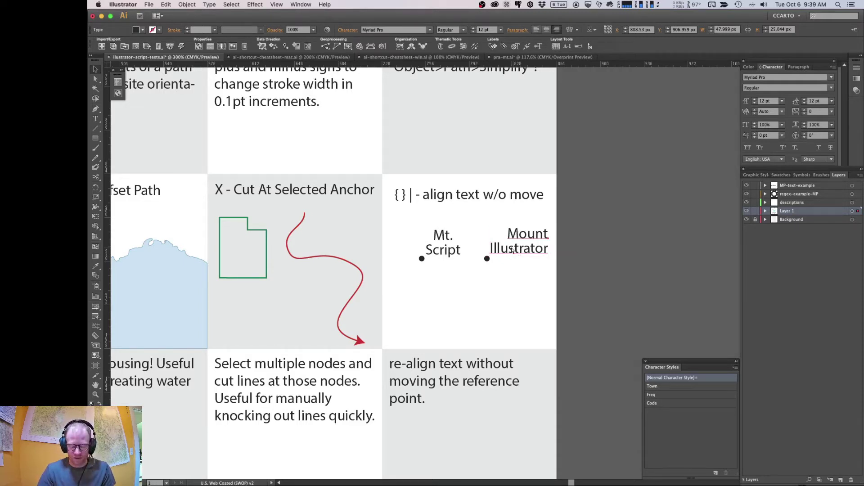
key(braceleft)
key(bar)
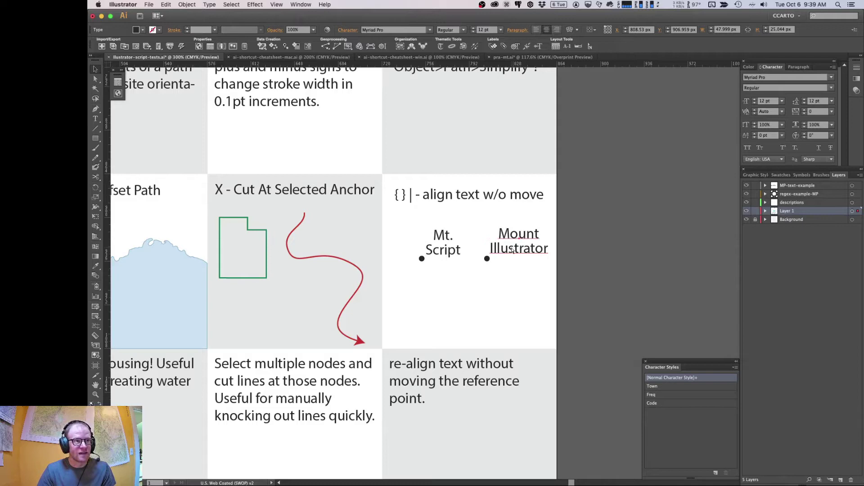
key(braceleft)
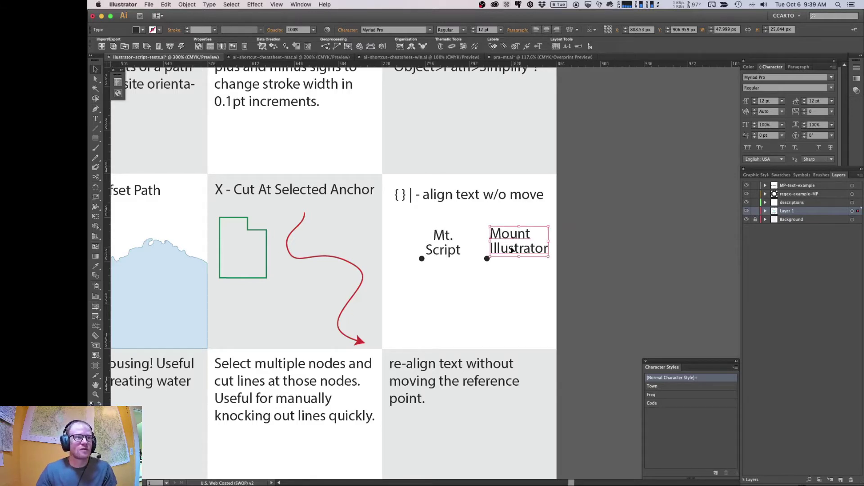
click(504, 305)
- Navigate to the Batch Edit Text tile and select the Elevation in Feet axis label group
key(super+minus)
key(super+minus)
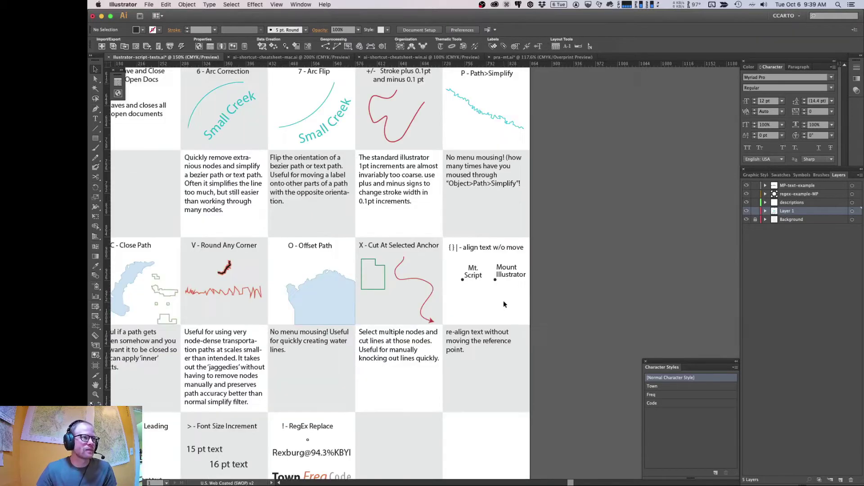
drag(389, 314, 485, 210)
scroll(485, 210, left, 5)
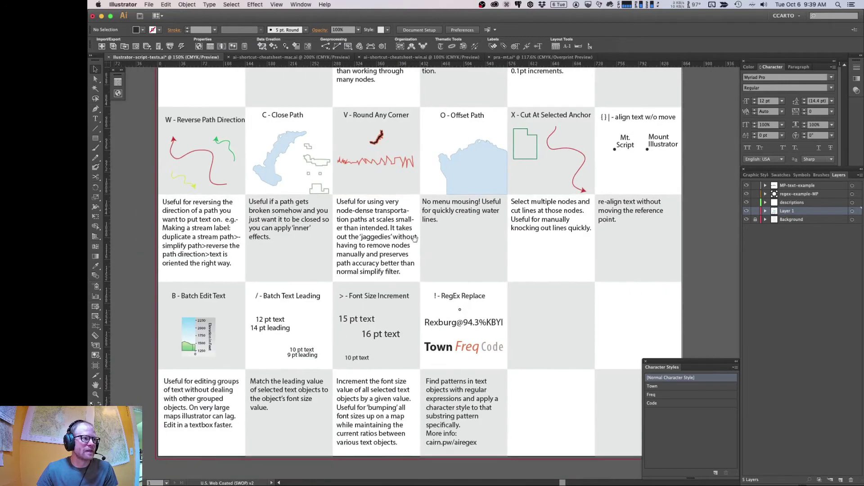
scroll(421, 236, down, 2)
scroll(302, 277, down, 5)
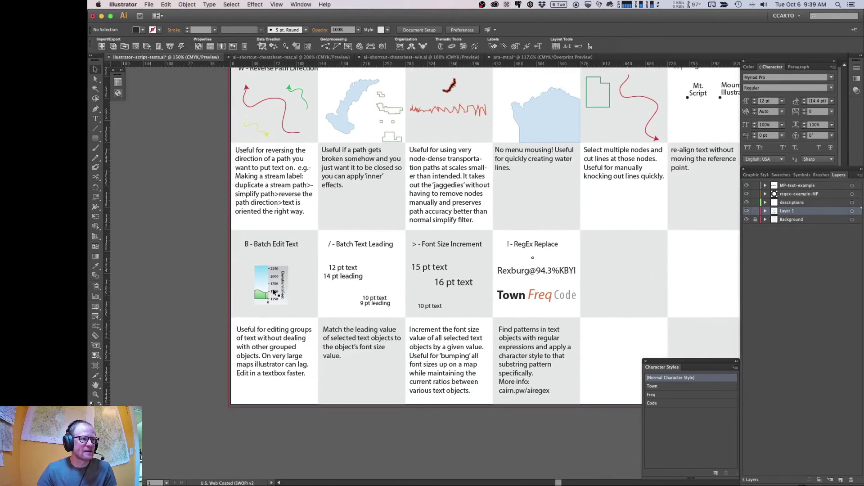
scroll(306, 275, up, 2)
scroll(315, 270, down, 1)
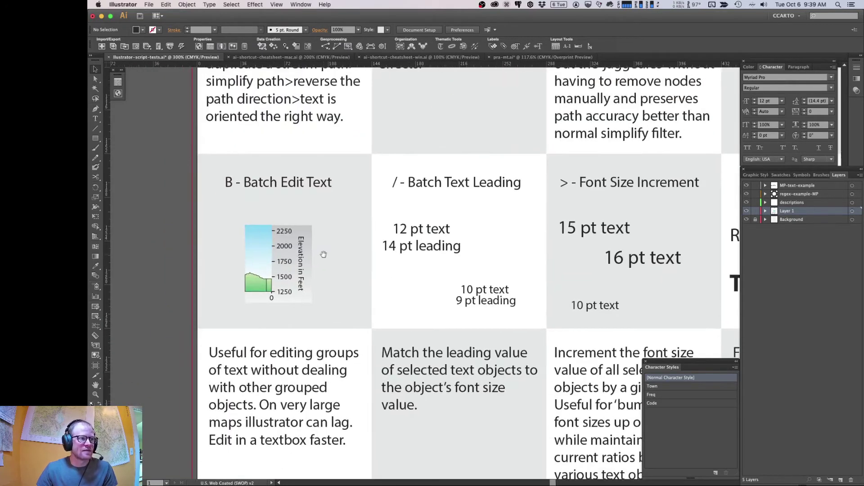
click(301, 265)
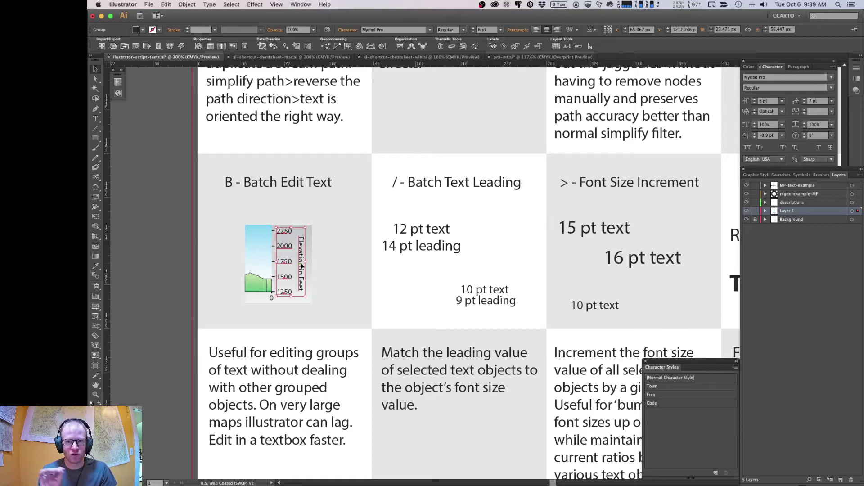
- In batchTextEdit, change the axis values 1250 to 1500 and 1750 to 5000
key(b)
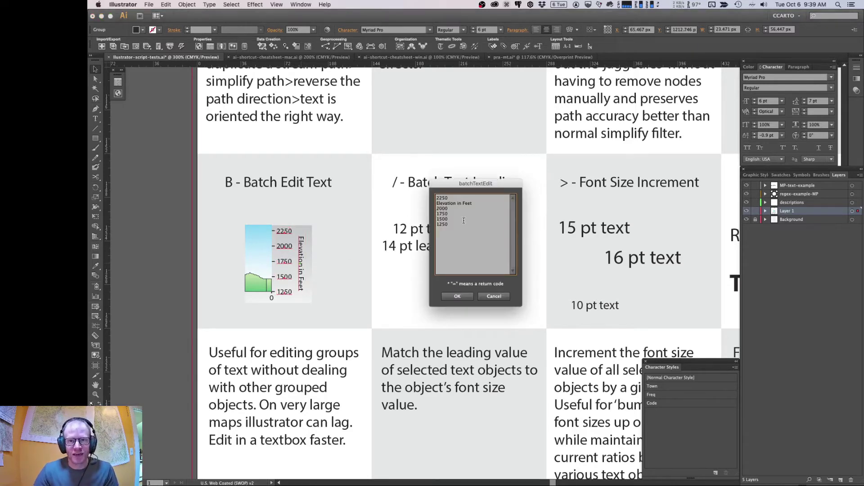
click(461, 223)
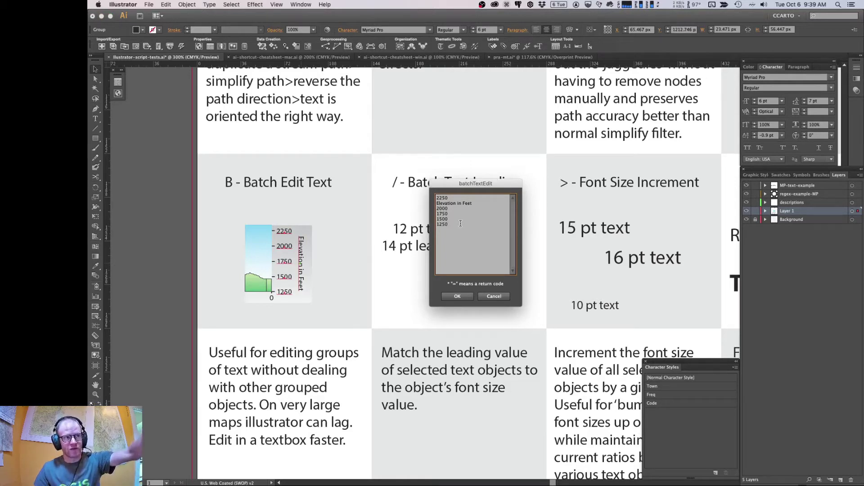
key(BackSpace)
key(BackSpace)
key(BackSpace)
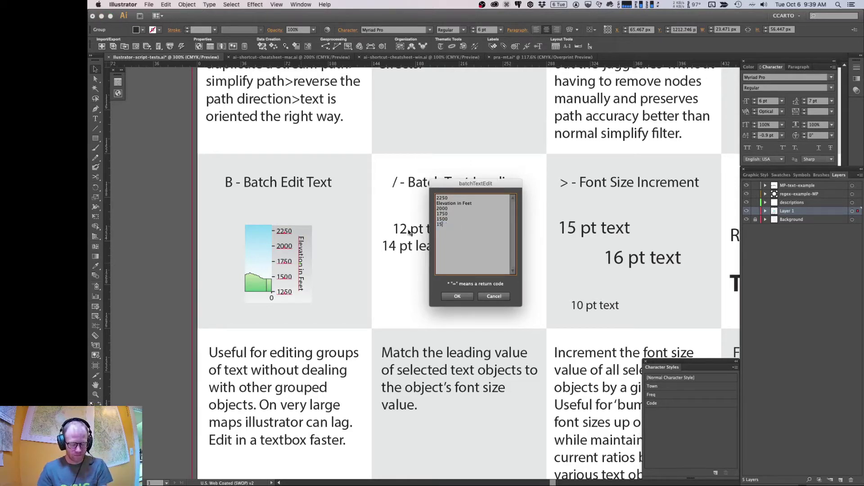
text(500)
drag(449, 214, 425, 218)
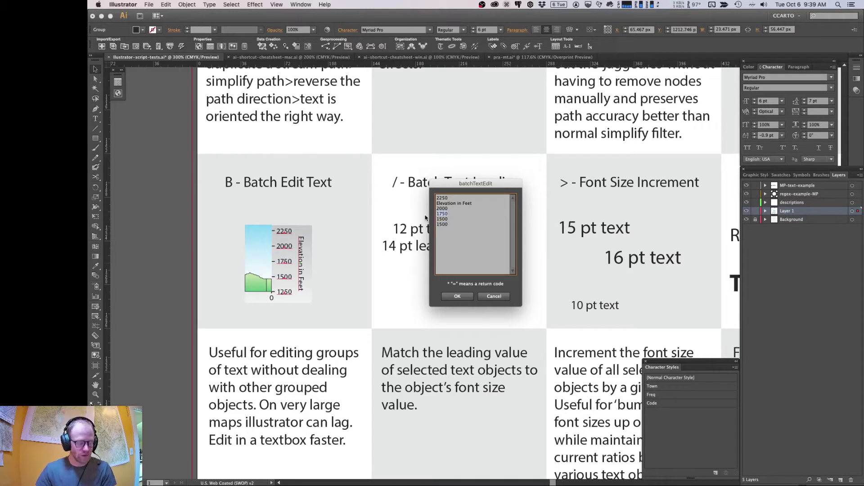
text(5000)
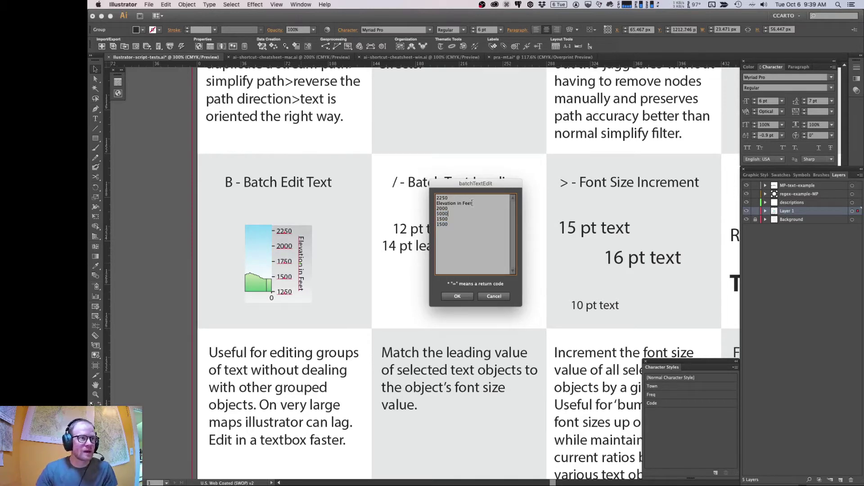
- Replace Feet with Meters in the title, apply the edits, and deselect
double_click(470, 203)
text(Me)
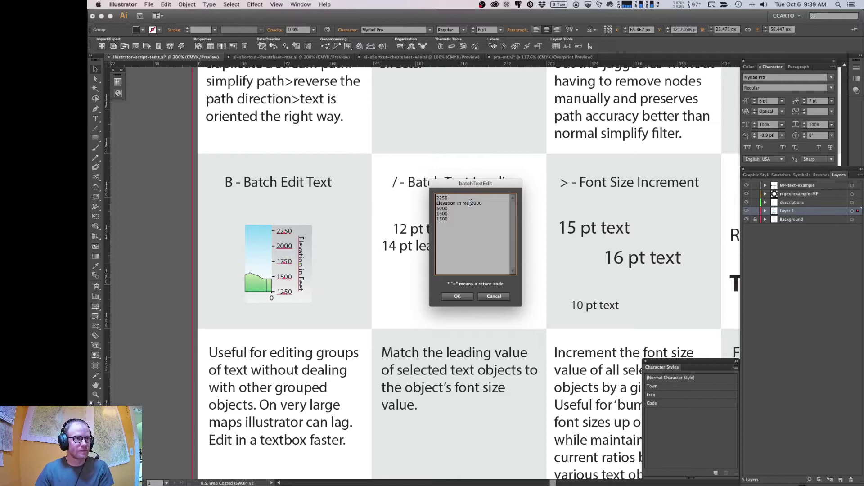
text(ters)
key(Return)
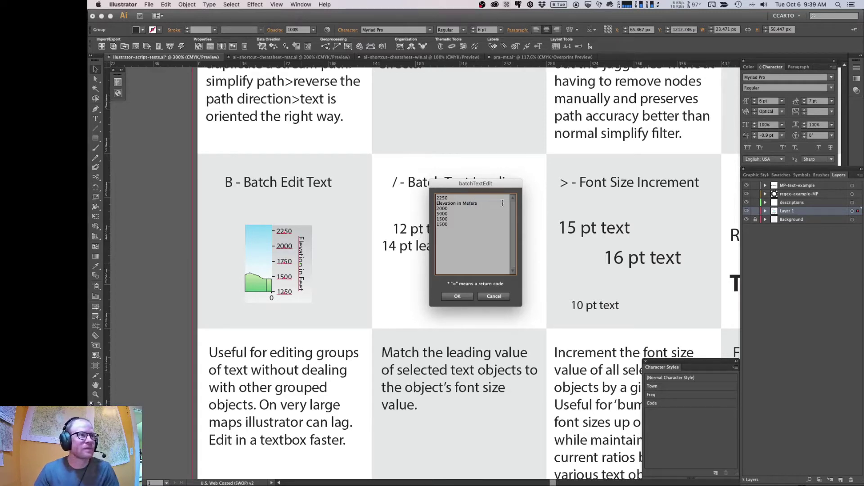
click(457, 296)
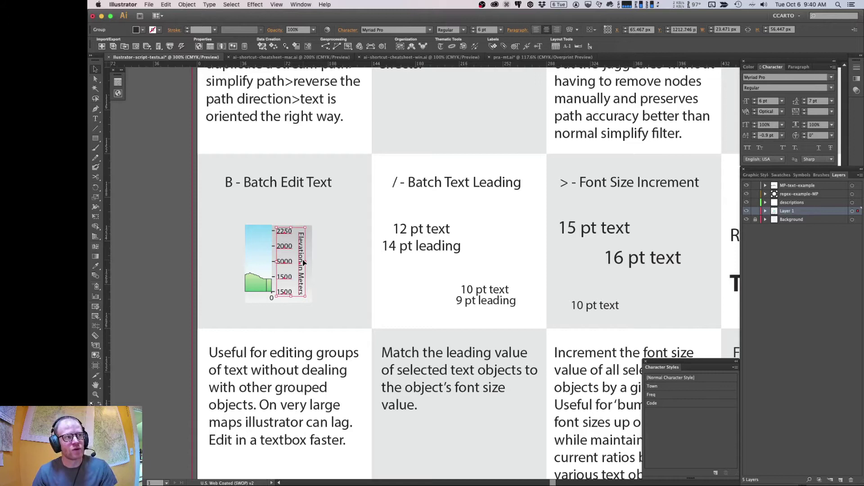
click(333, 258)
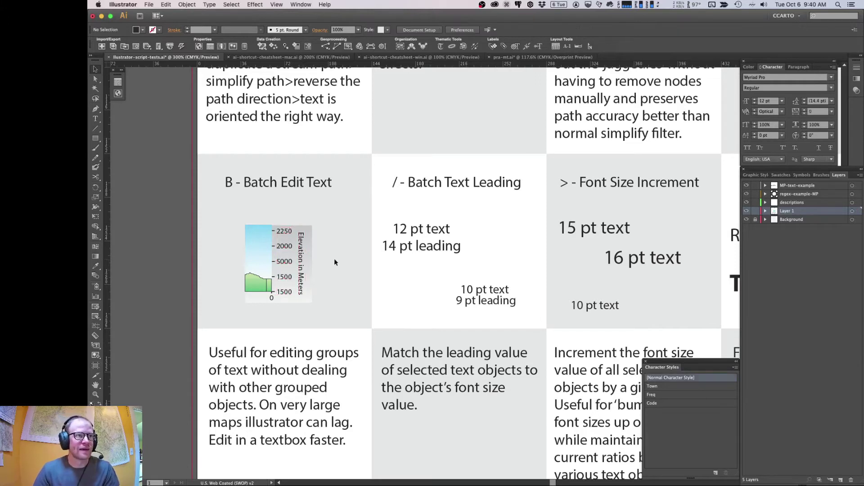
- Select the 12 pt/14 pt and 10 pt/9 pt samples and match their leading to font size
click(448, 228)
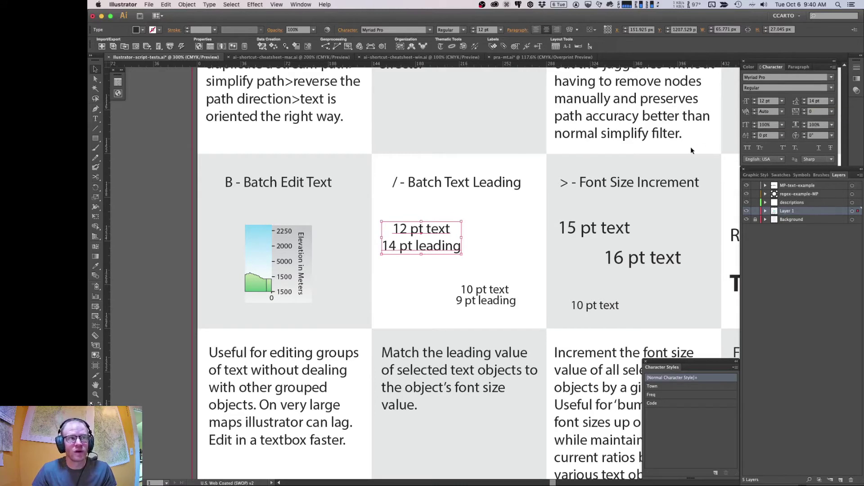
click(499, 291)
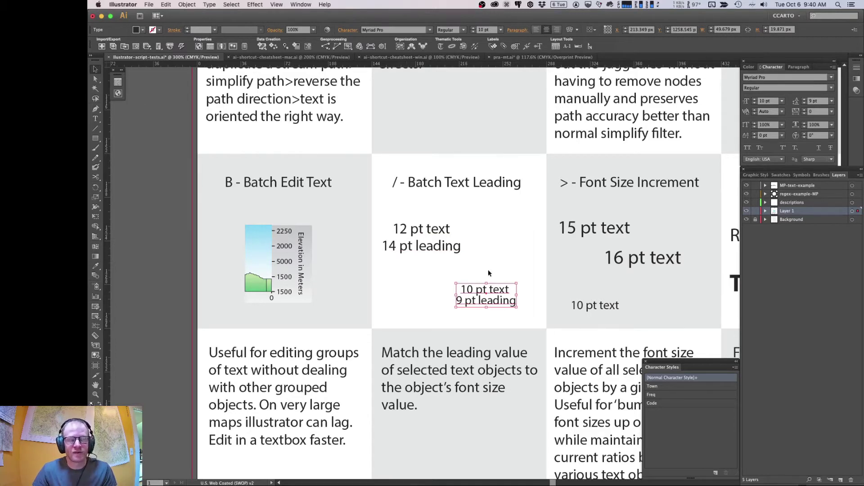
shift+click(436, 250)
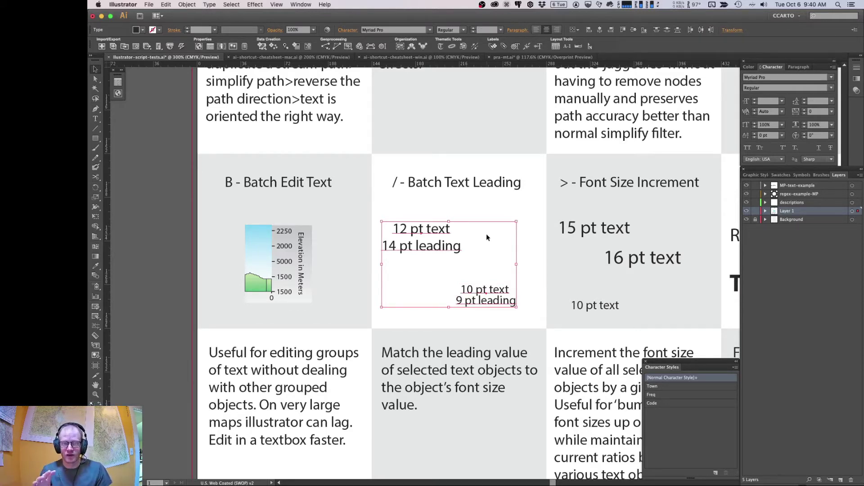
key(slash)
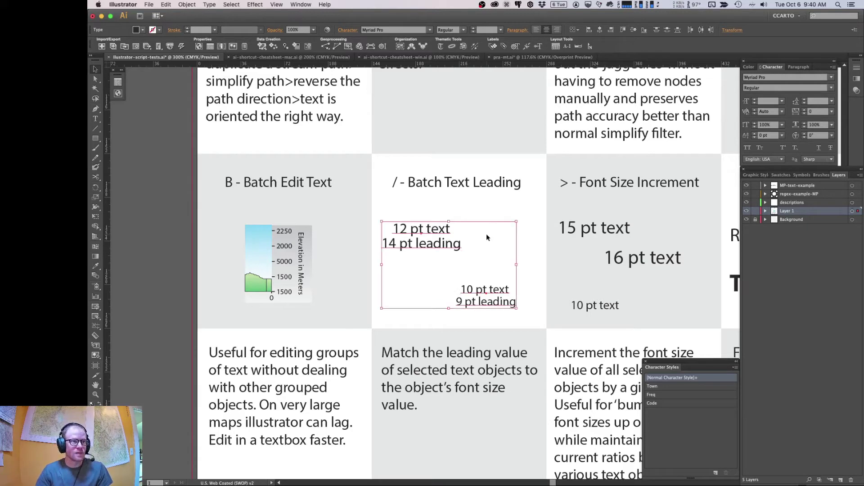
- Reselect both leading samples and rerun the Batch Text Leading script on them
click(483, 239)
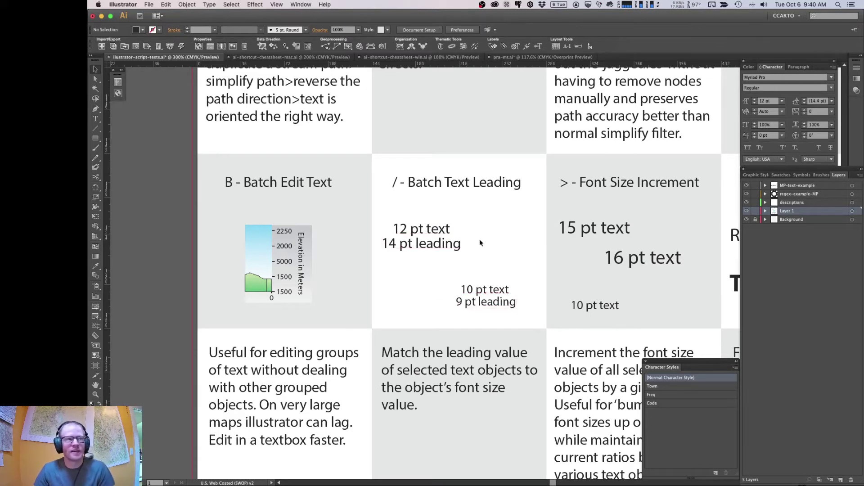
click(442, 246)
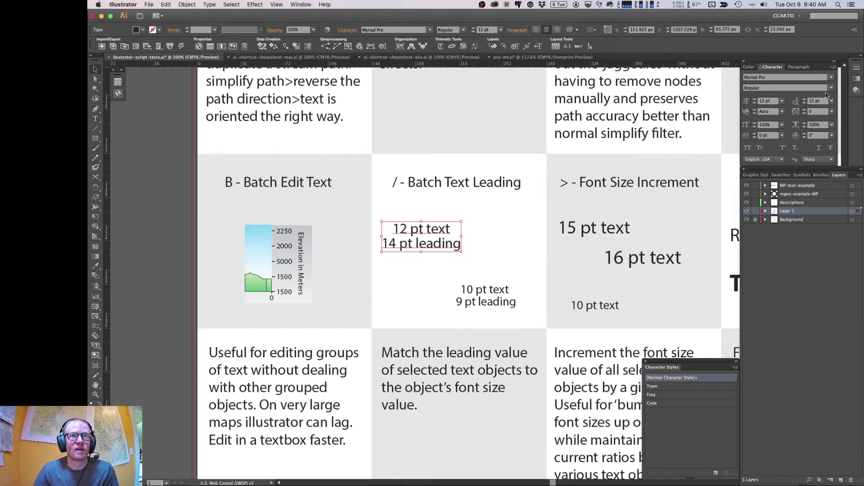
click(477, 299)
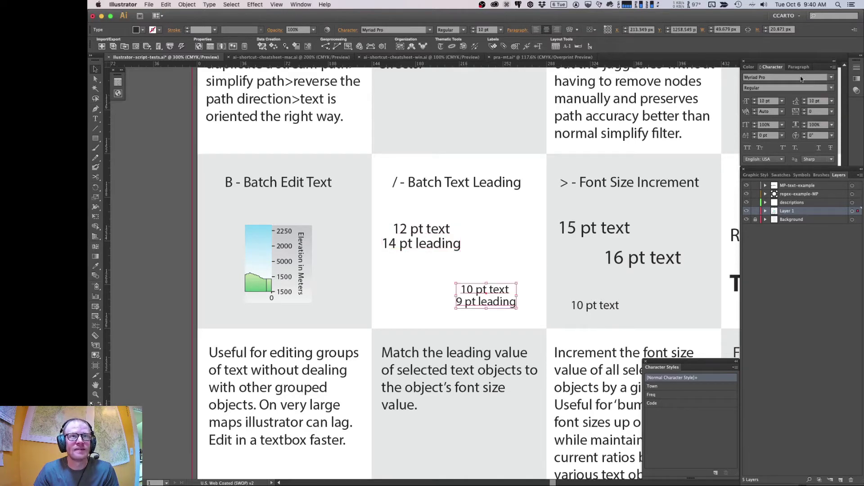
key(slash)
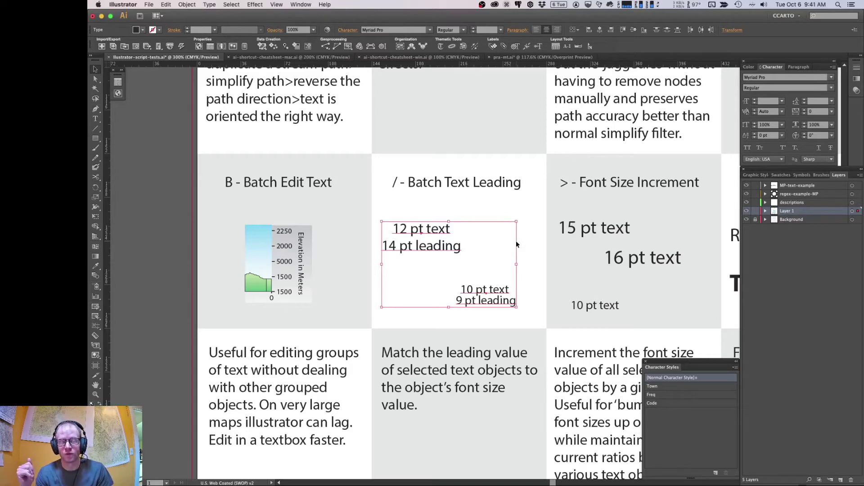
- Pan to the Font Size Increment tile and select its 15, 16 and 10 pt samples together
click(558, 253)
drag(553, 253, 385, 267)
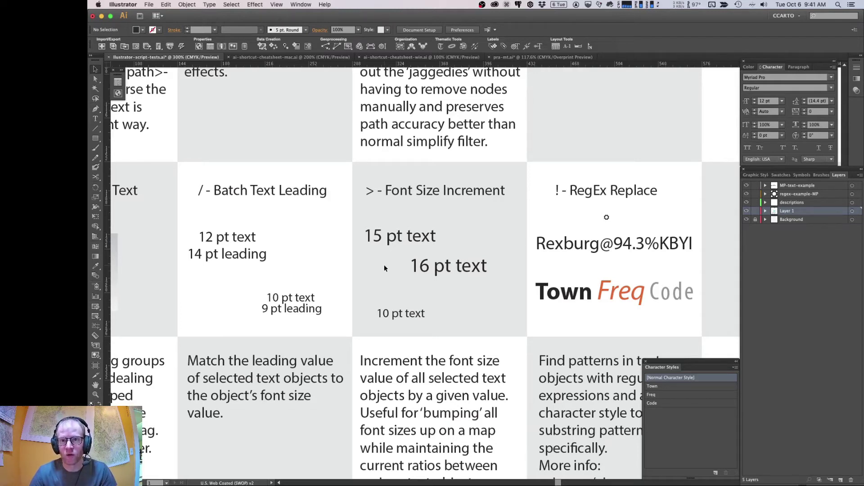
click(398, 241)
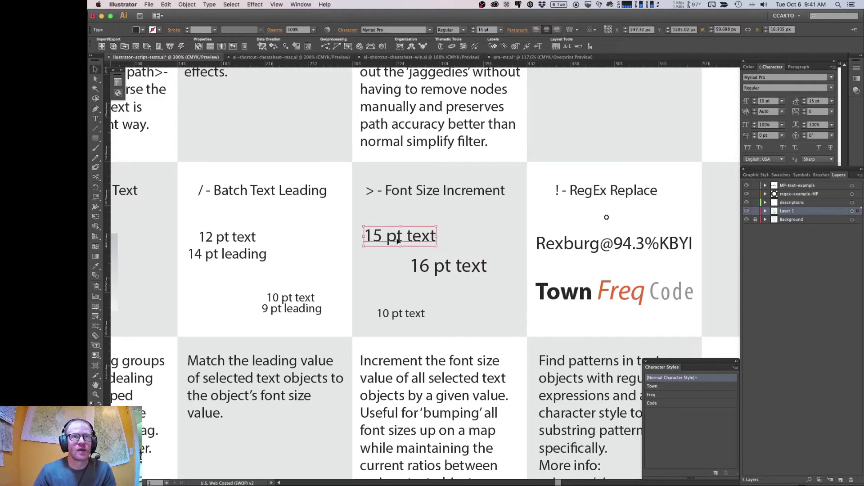
click(430, 269)
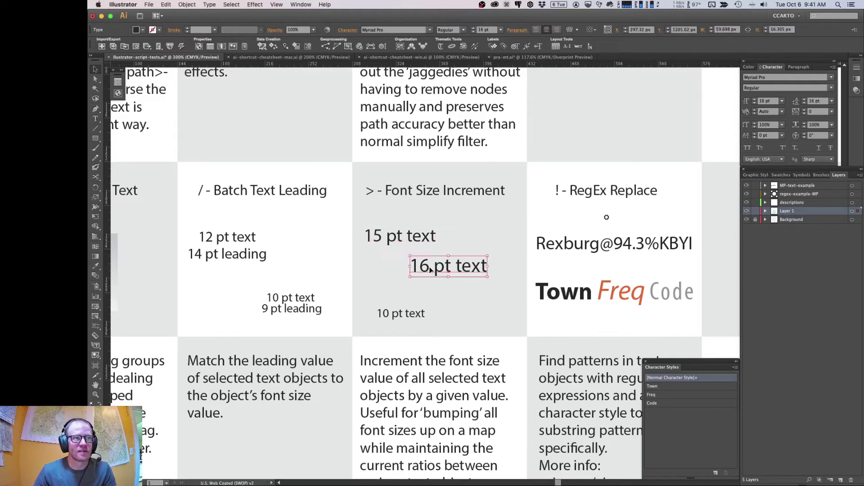
click(410, 312)
click(417, 298)
click(407, 238)
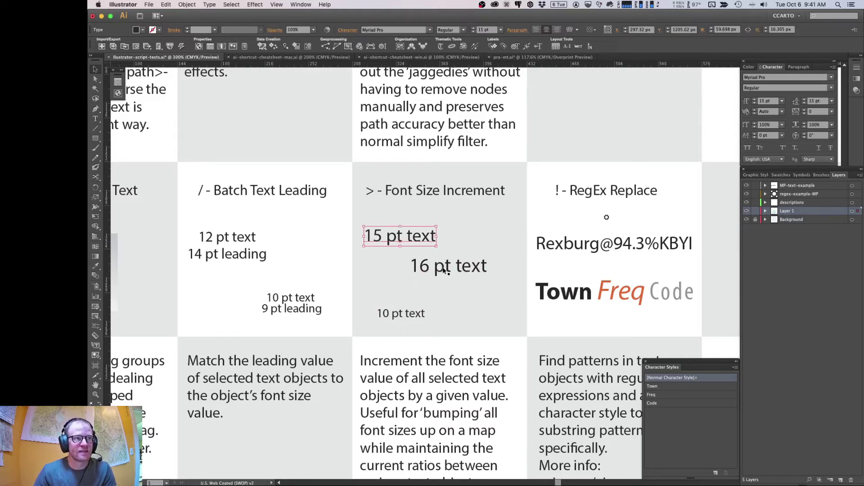
shift+click(445, 269)
shift+click(410, 315)
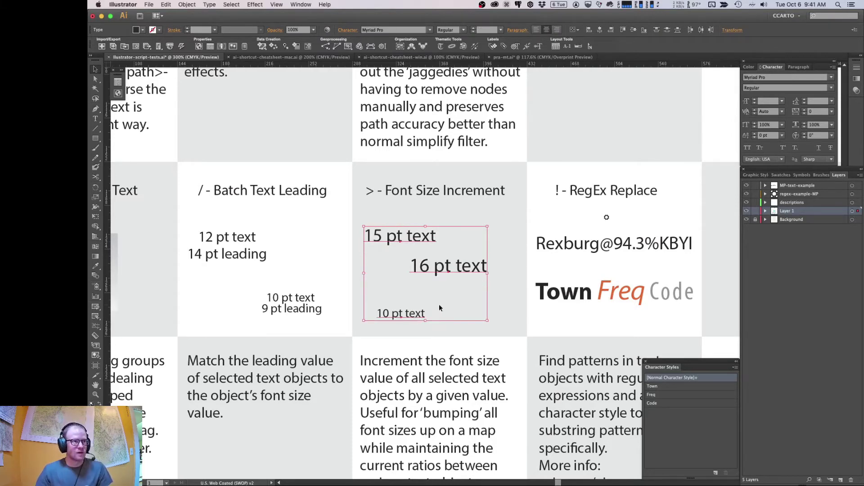
- Run the Font Size Increment script on the samples with a 0.5 pt increment
key(shift+period)
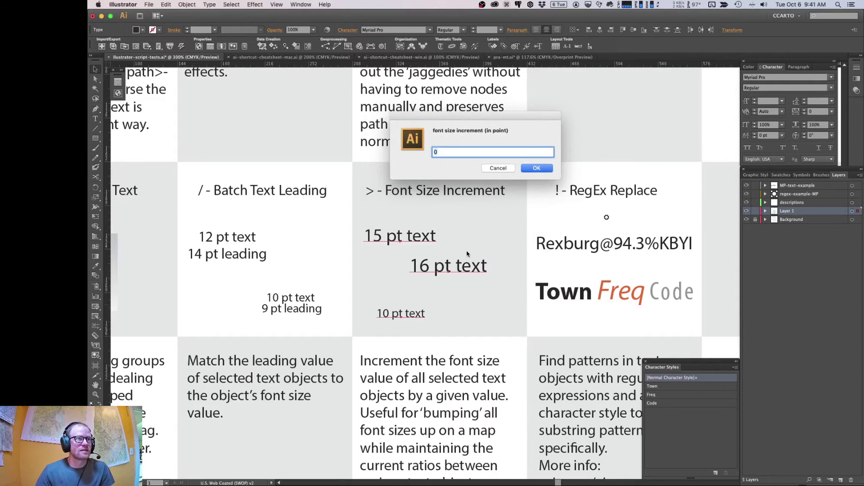
text(0.5)
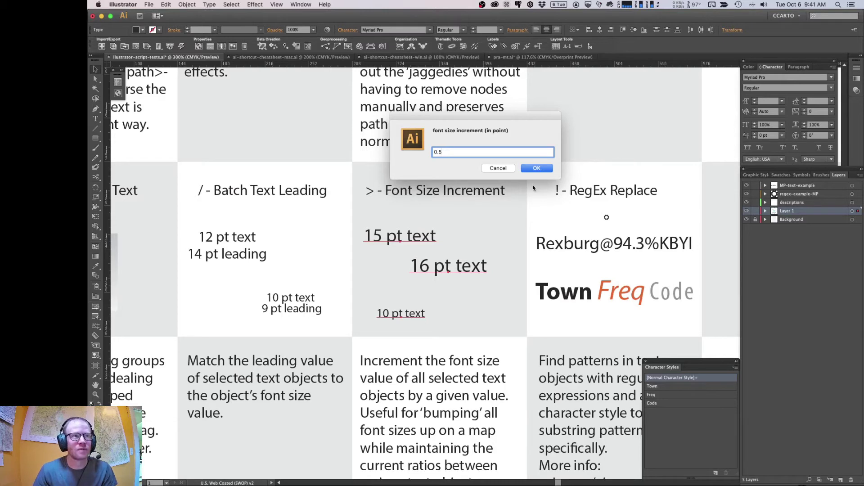
click(535, 169)
- Check each sample's new size, with the 16 pt one now at 16.5 pt
click(473, 218)
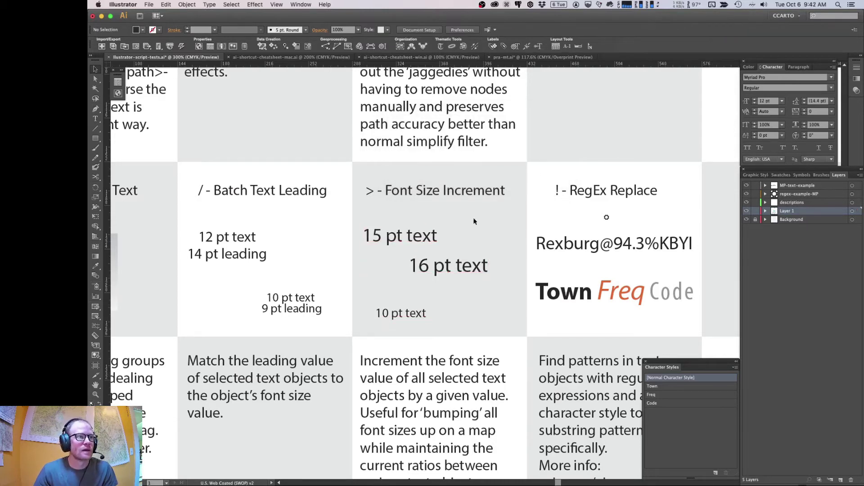
click(413, 239)
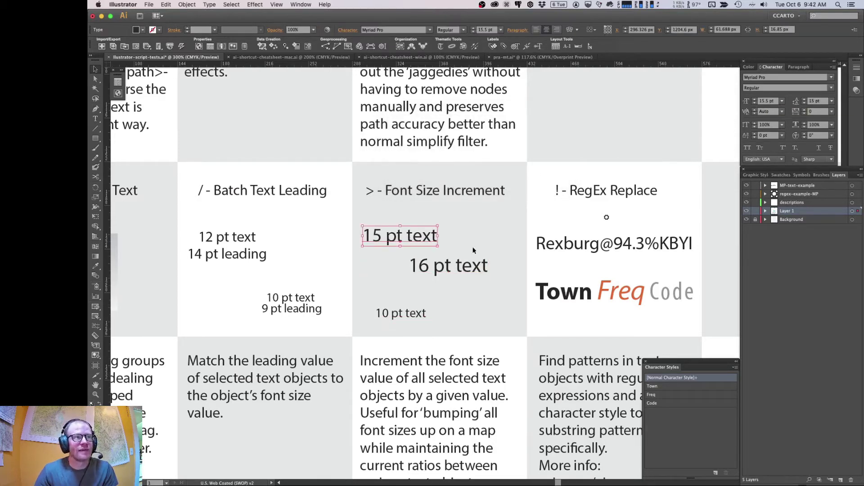
click(457, 268)
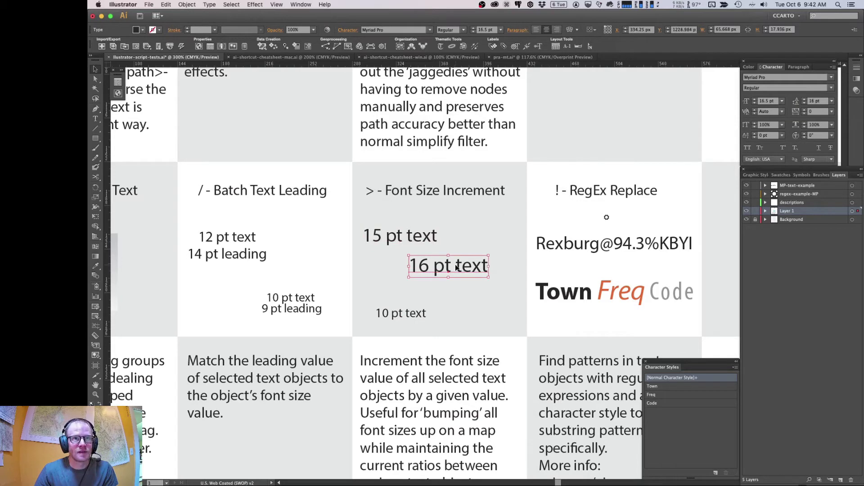
click(417, 312)
click(468, 291)
key(super+a)
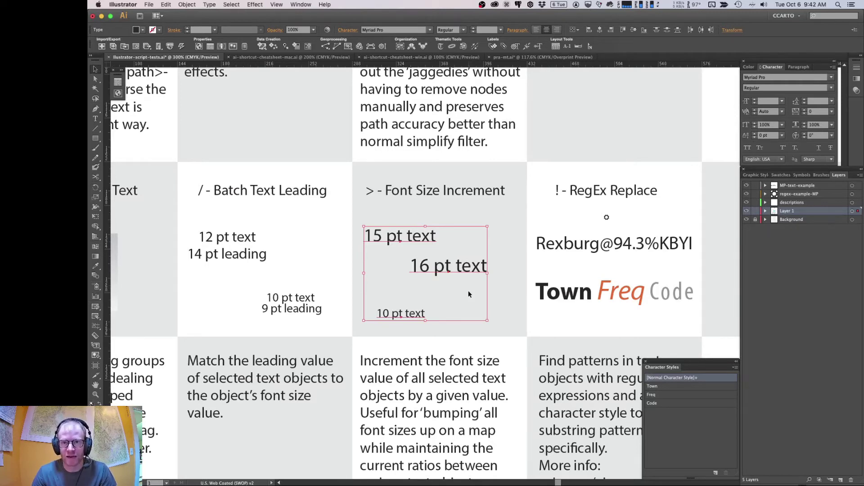
click(503, 289)
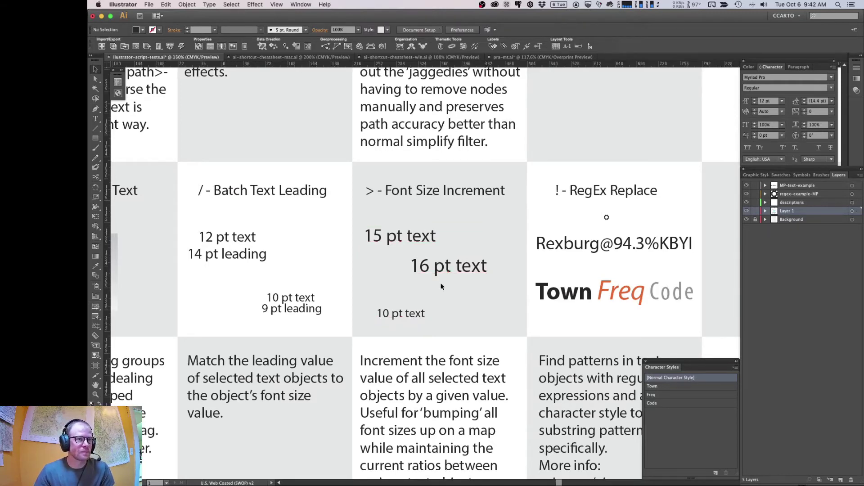
- Zoom out, select the point symbol above Rexburg and show its MAP Attributes record
key(super+minus)
key(super+minus)
drag(491, 252, 410, 267)
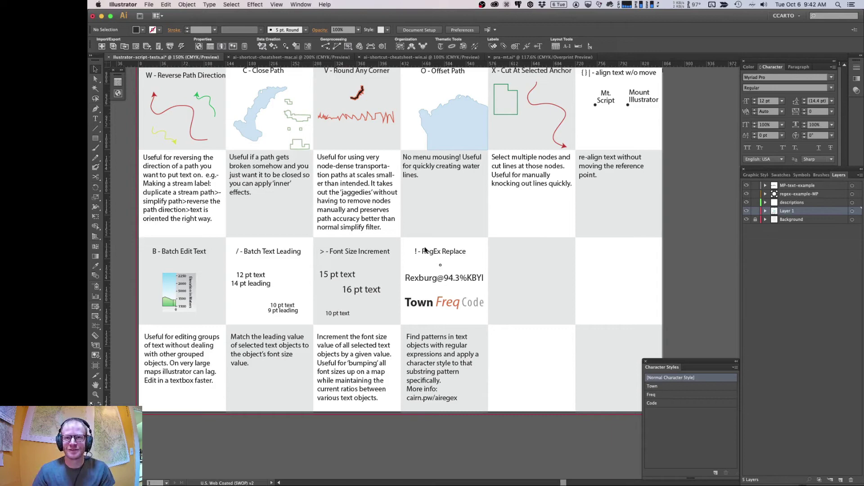
drag(530, 258, 524, 273)
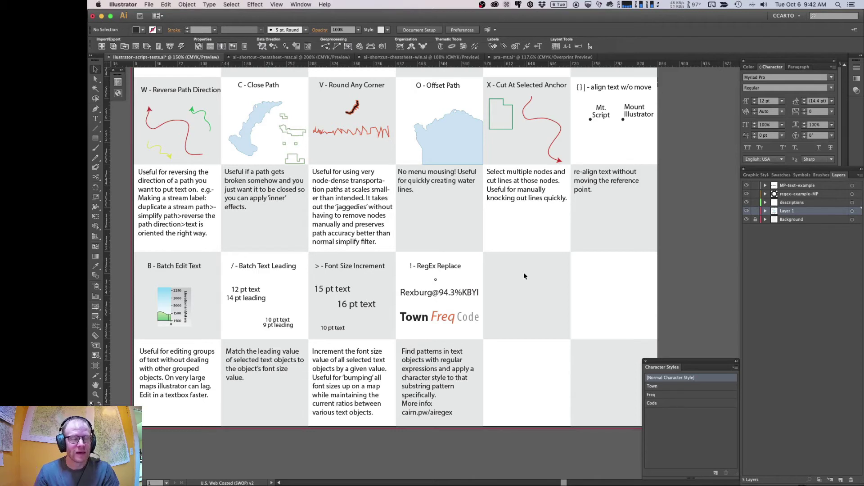
click(435, 281)
click(117, 82)
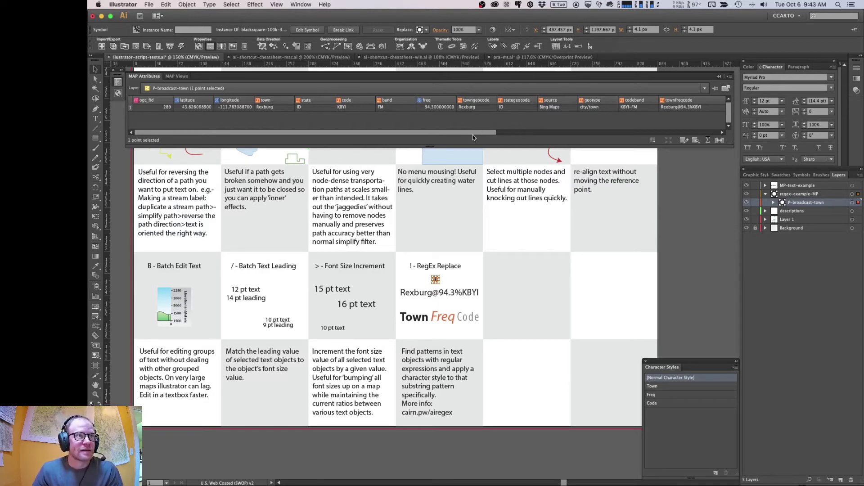
- Scroll through the attribute columns, close the MAP Attributes table and deselect the point symbol
drag(473, 135, 529, 133)
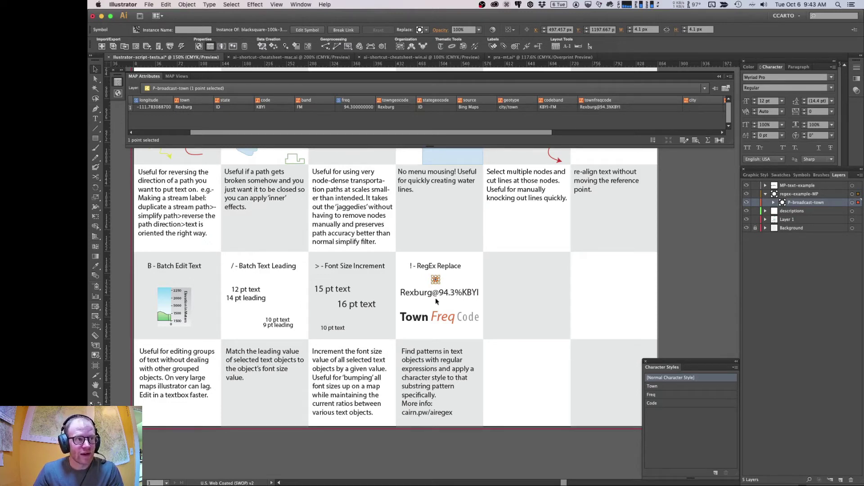
click(117, 82)
click(455, 278)
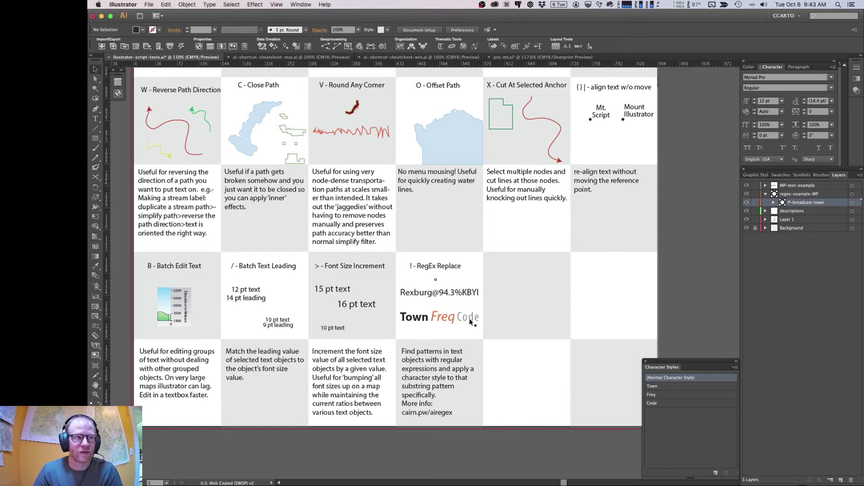
drag(457, 291, 544, 275)
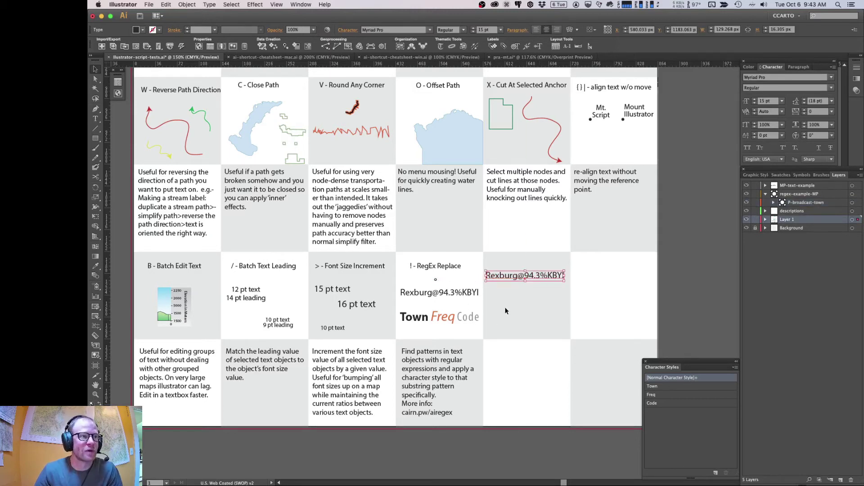
click(505, 310)
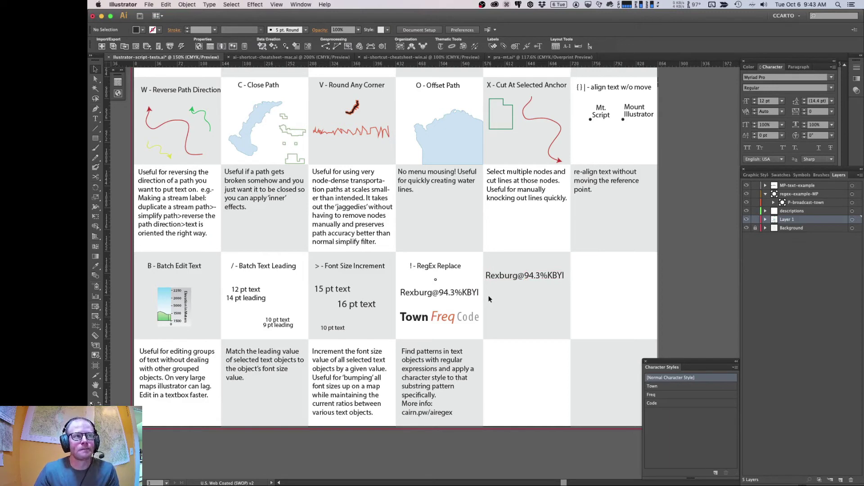
click(470, 294)
shift+click(520, 279)
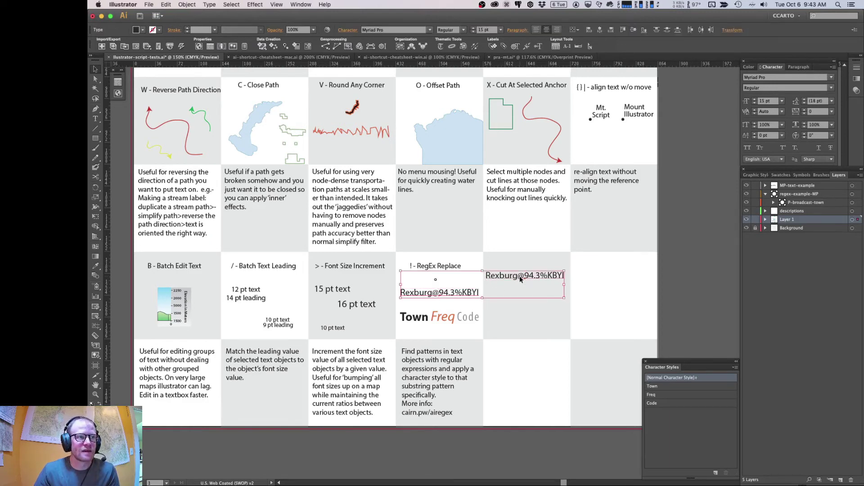
click(667, 396)
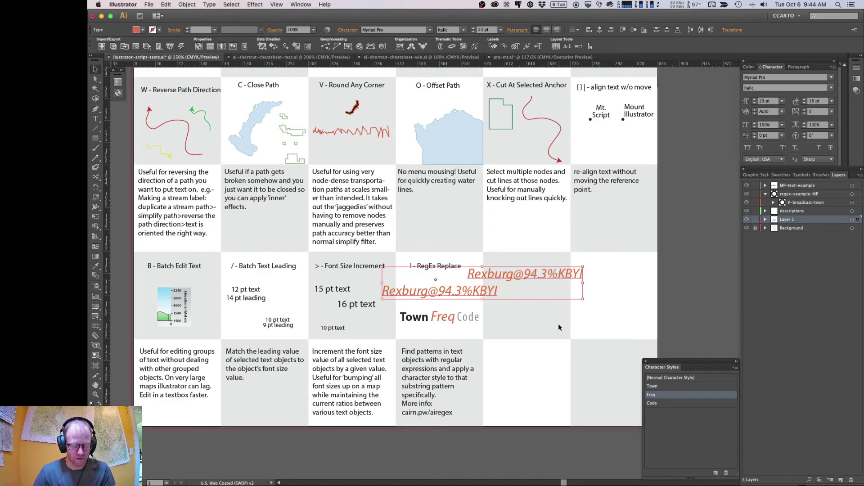
- Run the regex style script with '%.*' to give '%KBYI' the Code character style in both labels
click(558, 328)
key(shift+1)
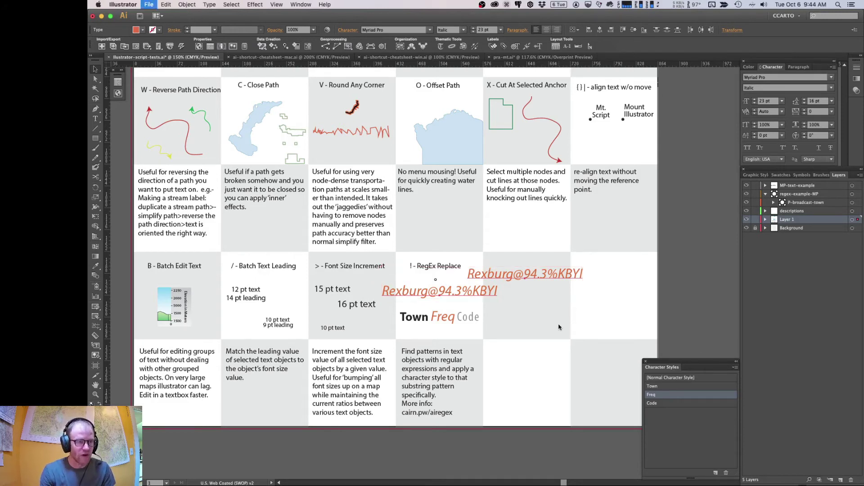
drag(498, 198, 571, 298)
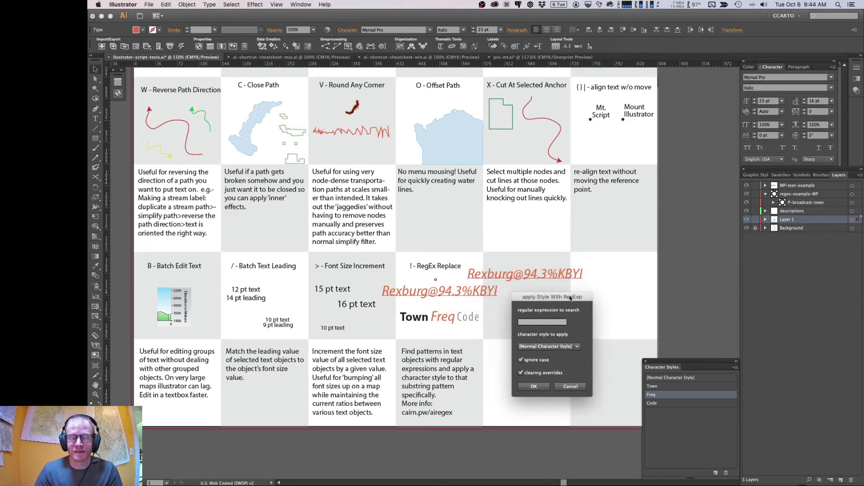
click(550, 322)
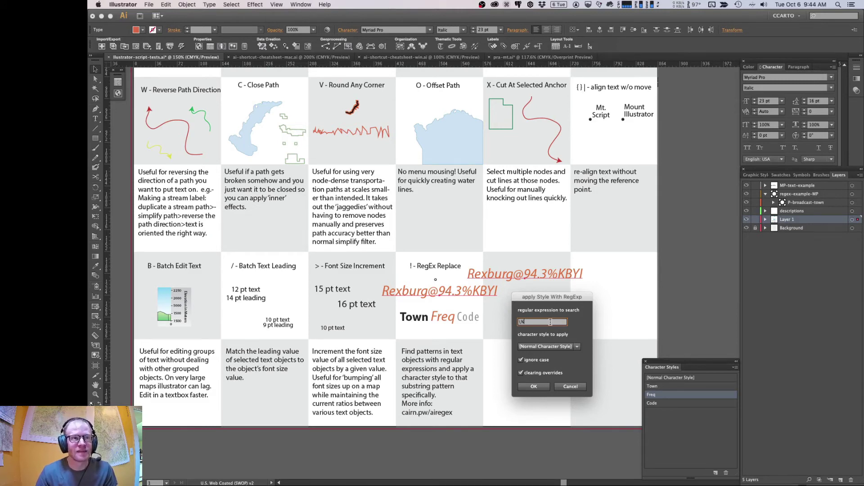
text(*)
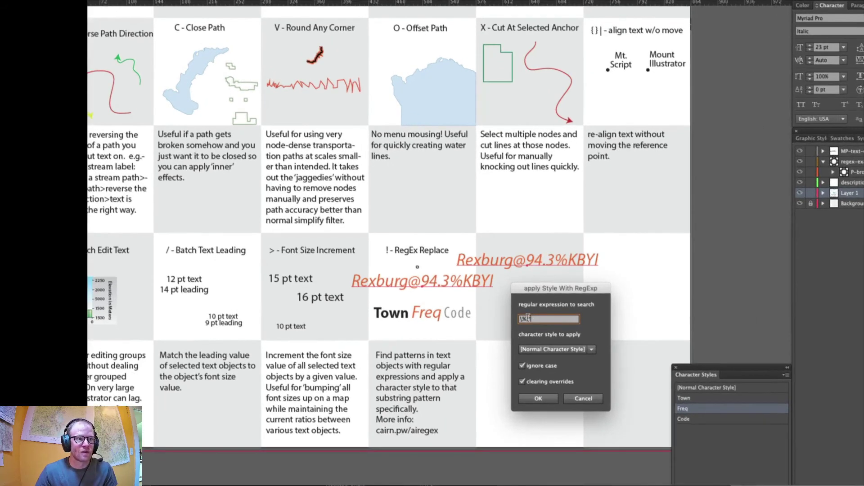
drag(532, 319, 520, 319)
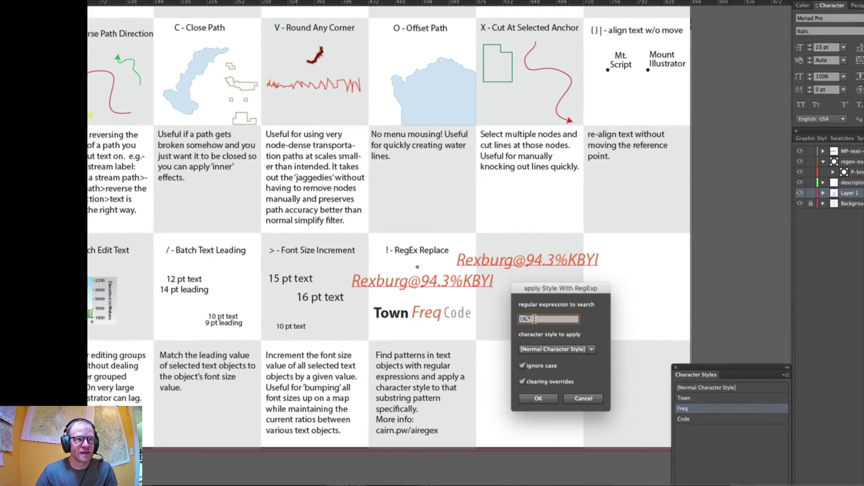
click(534, 319)
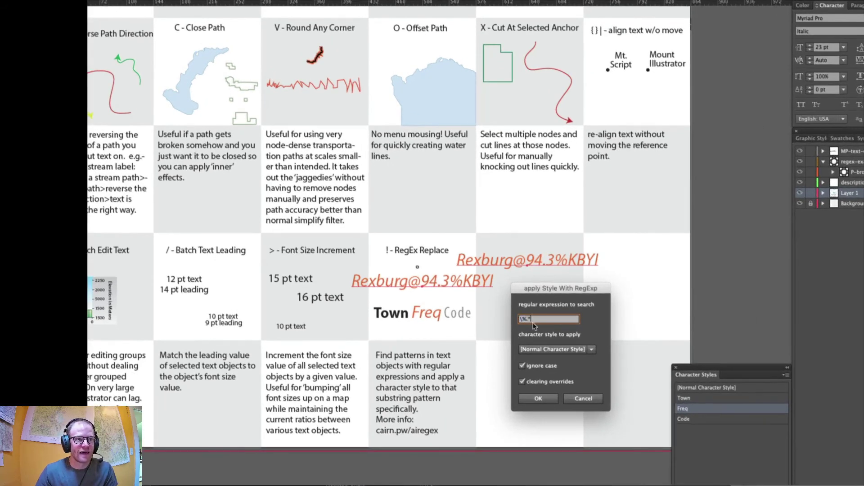
click(547, 349)
click(544, 382)
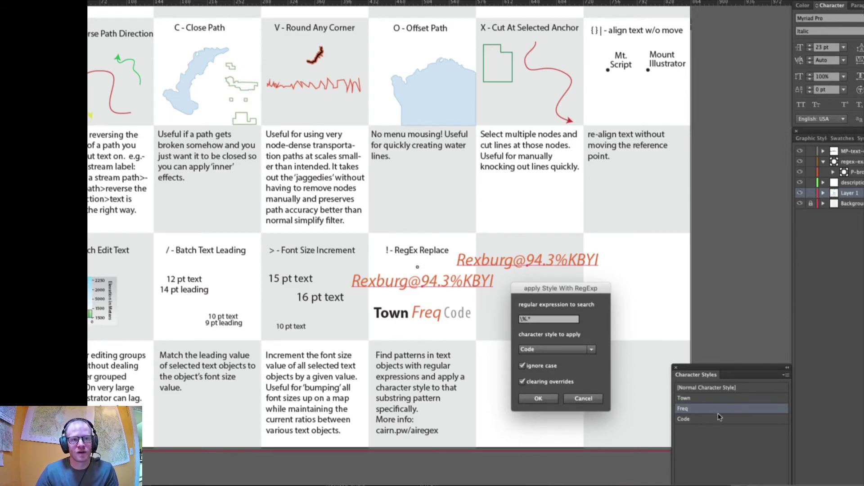
click(547, 398)
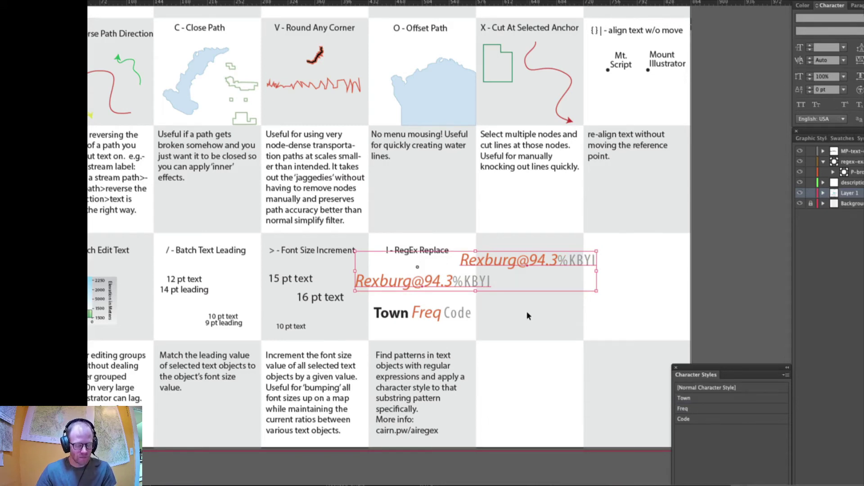
- Rerun the regex style script with '^.*\@' and apply the Town character style
key(shift+1)
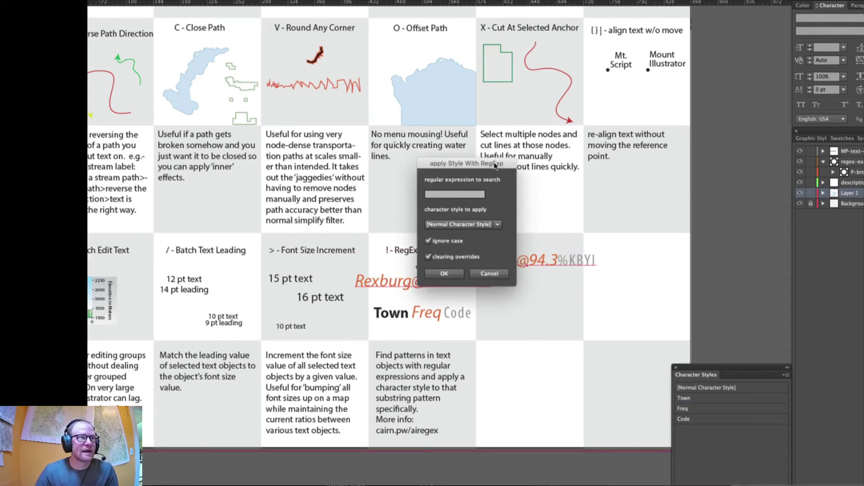
drag(495, 163, 566, 284)
click(536, 313)
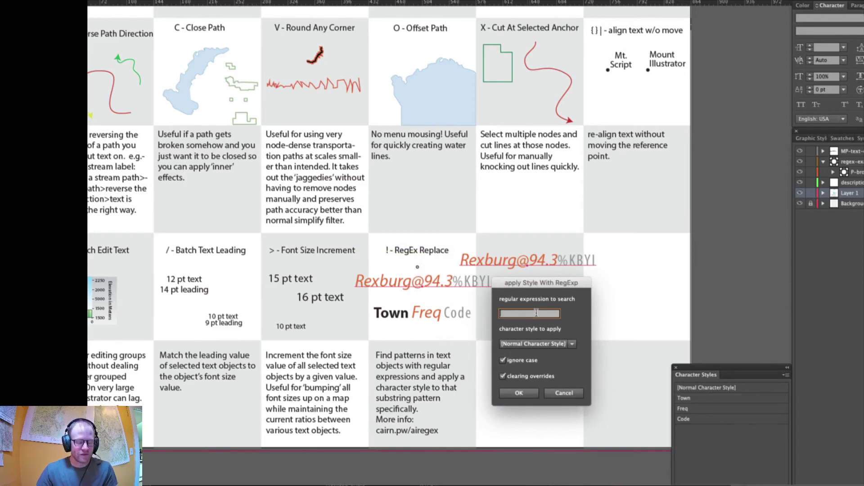
text(^)
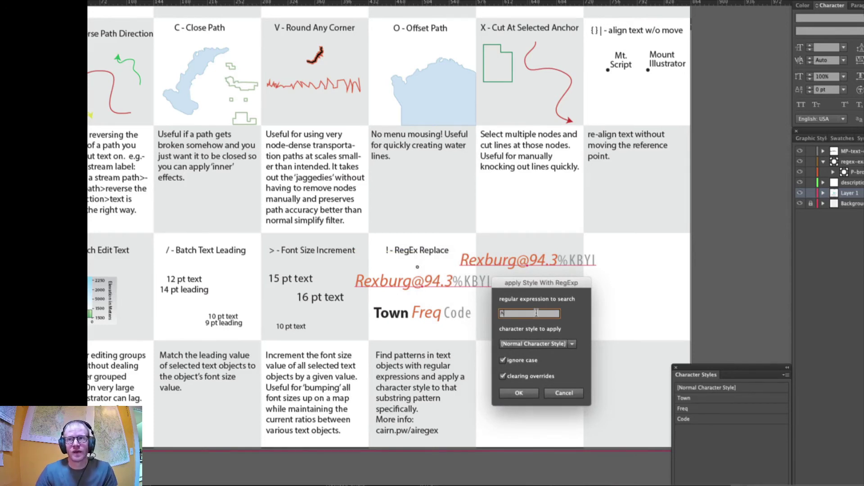
text(.*)
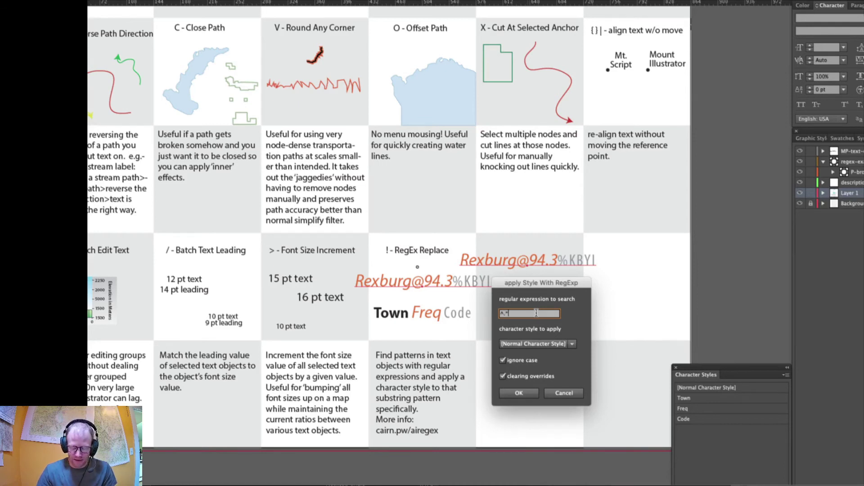
text(\@)
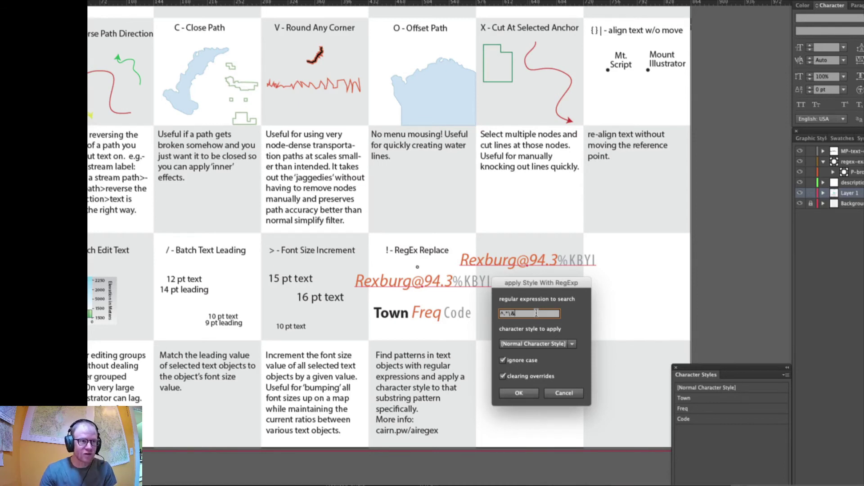
text(&)
key(BackSpace)
text(@)
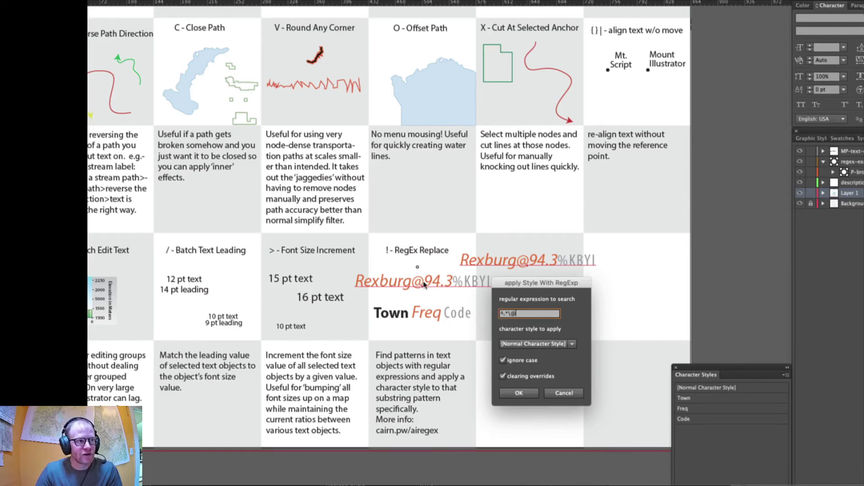
click(543, 345)
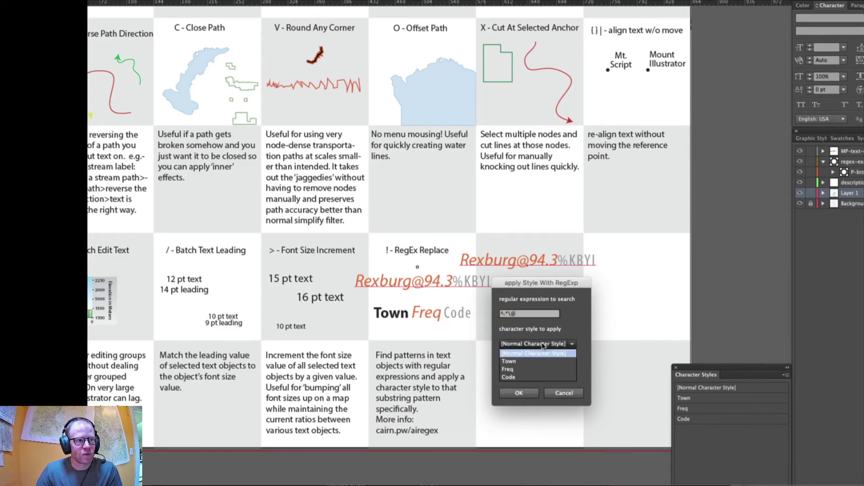
click(535, 360)
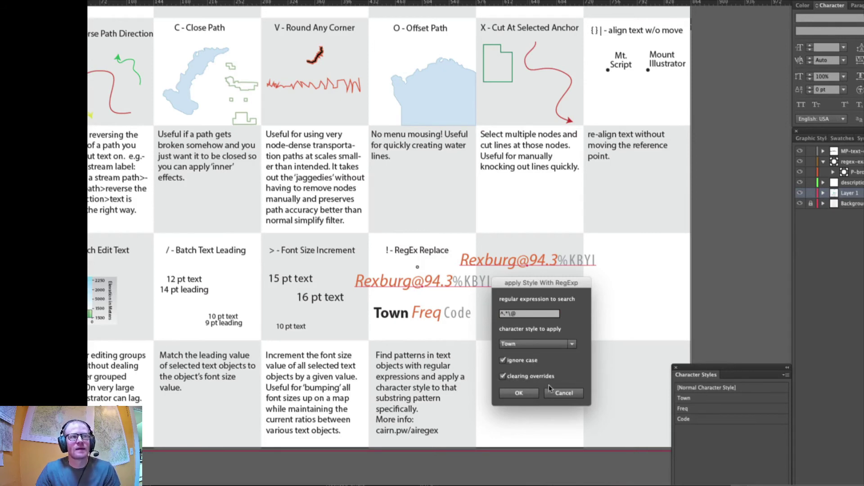
click(527, 394)
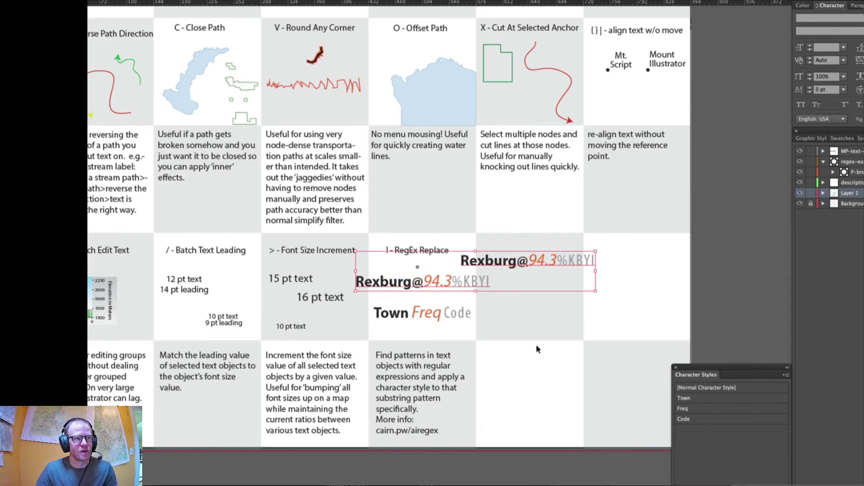
- Use Find and Replace to remove every % from the labels, replacing with nothing
scroll(528, 325, down, 10)
scroll(527, 324, up, 3)
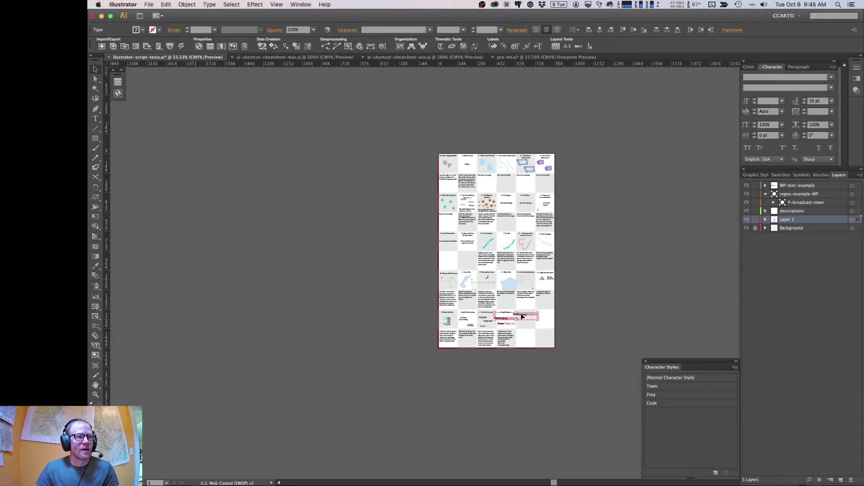
scroll(522, 316, up, 5)
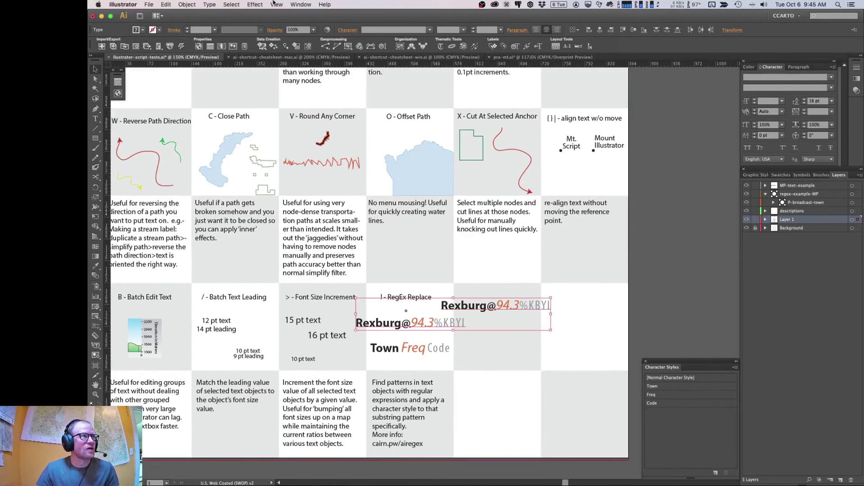
click(187, 4)
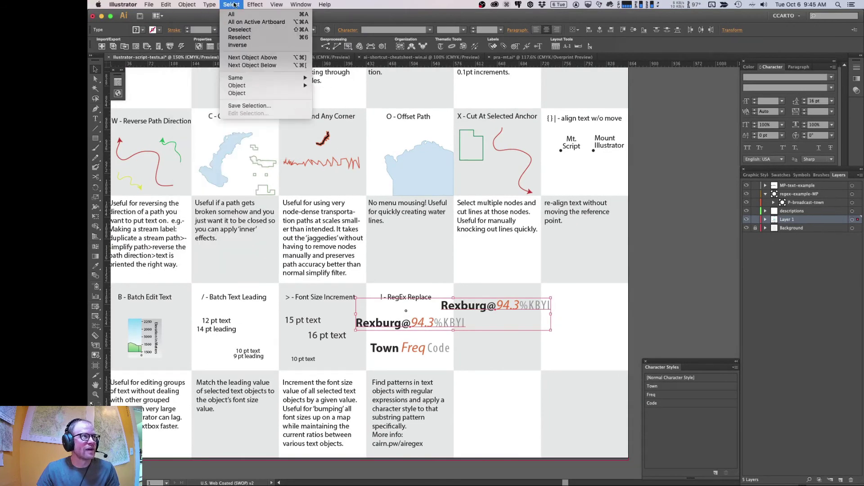
mouse_move(166, 5)
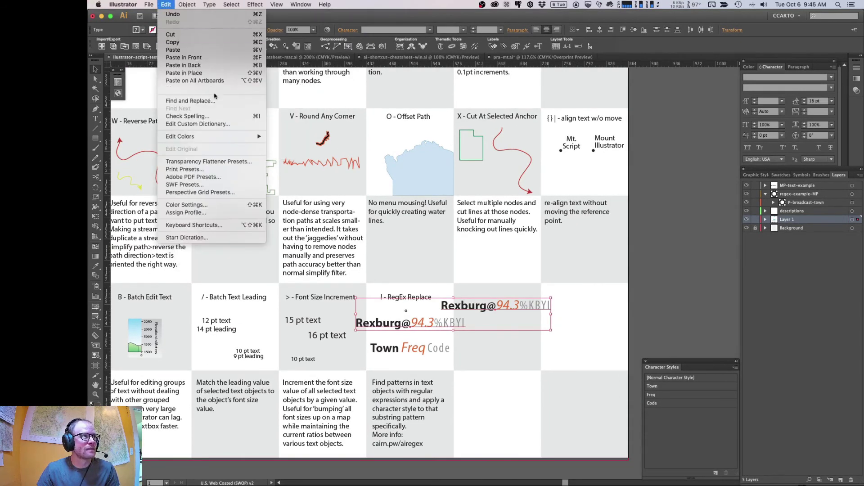
click(190, 101)
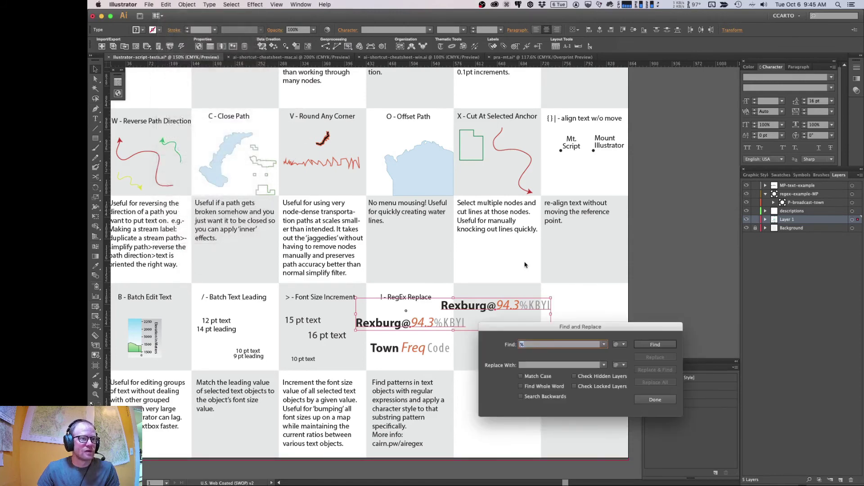
click(558, 364)
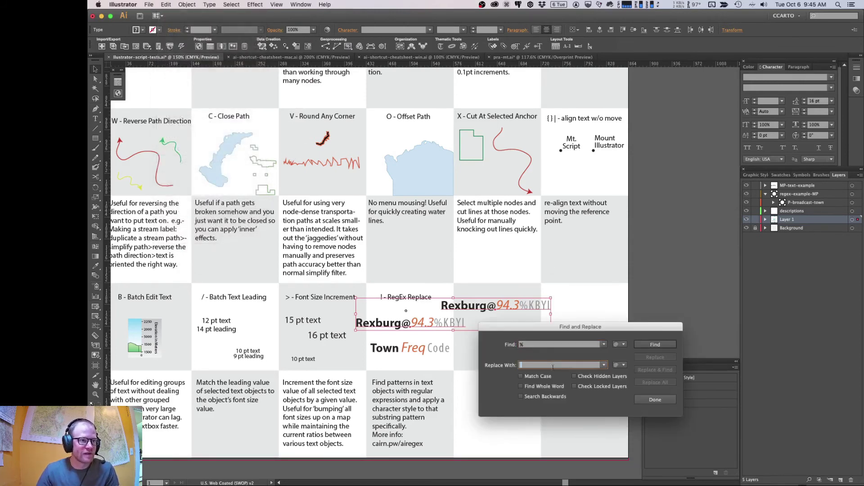
click(653, 345)
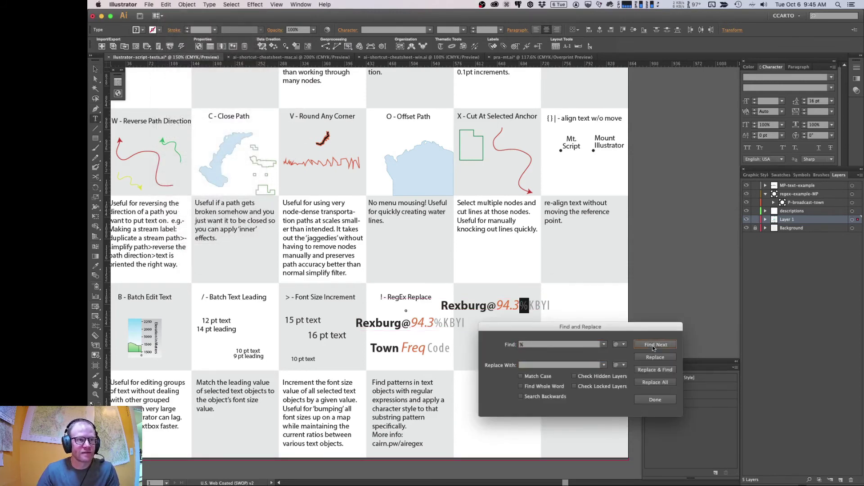
click(655, 382)
click(625, 384)
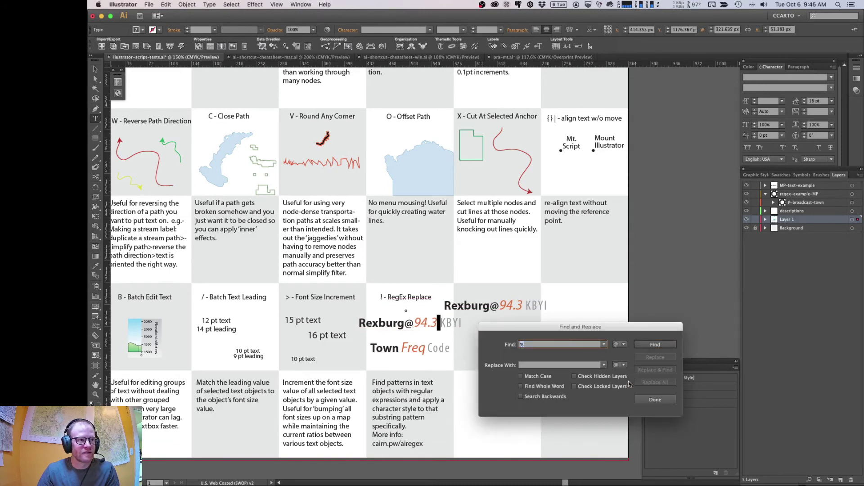
- Remove every @ the same way, then close Find and Replace
text(@)
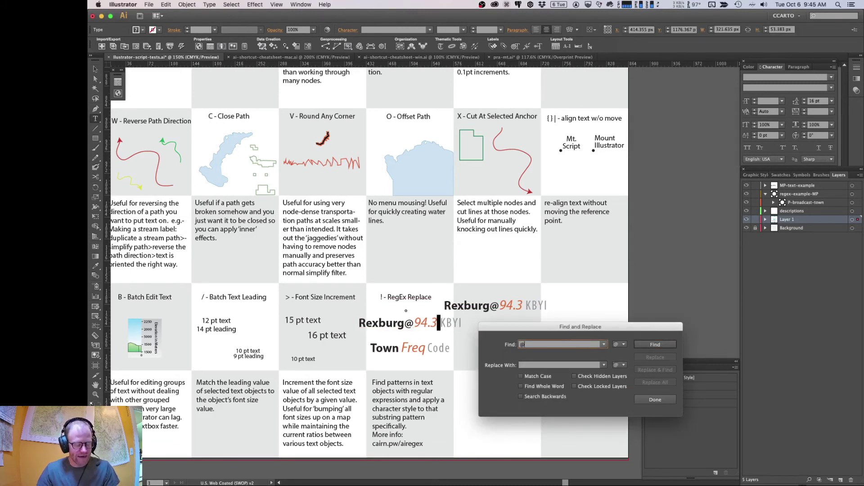
click(563, 366)
click(655, 344)
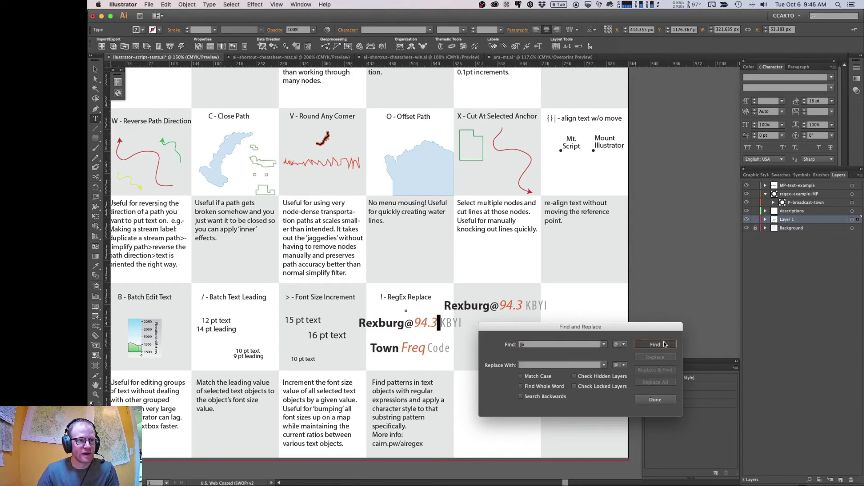
click(661, 383)
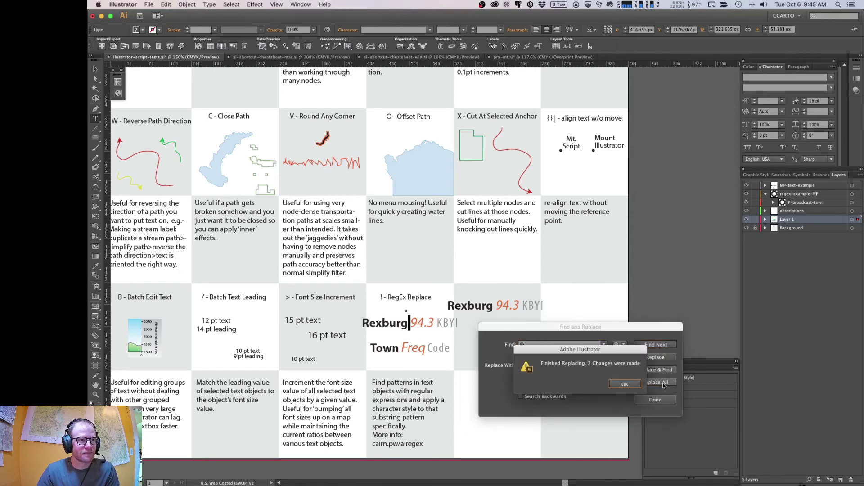
click(629, 387)
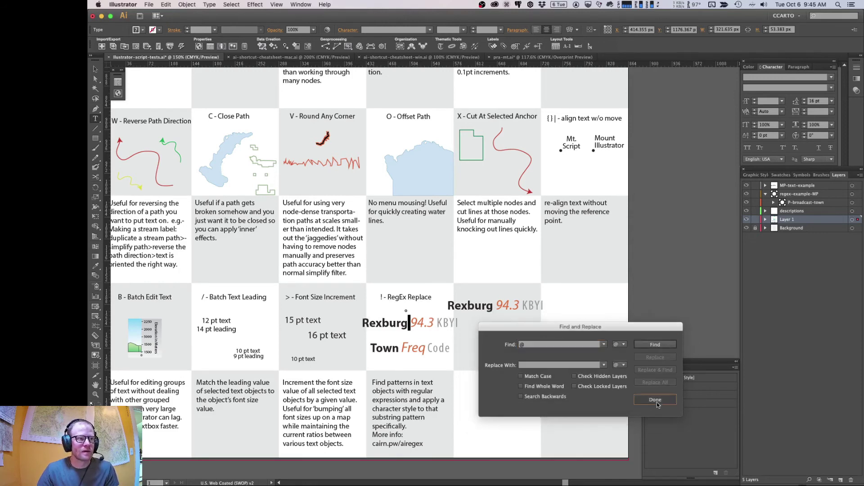
click(657, 400)
scroll(543, 354, up, 2)
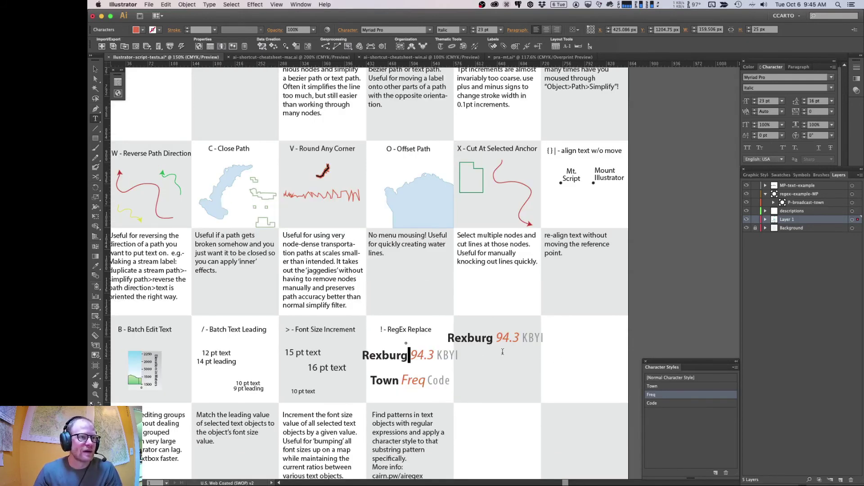
- Check the style on the KBYI text, exit text editing and zoom out
click(439, 355)
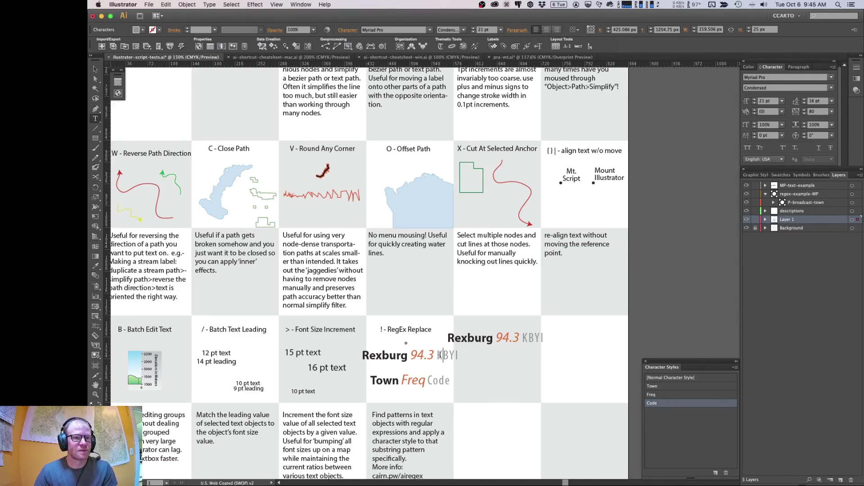
key(Escape)
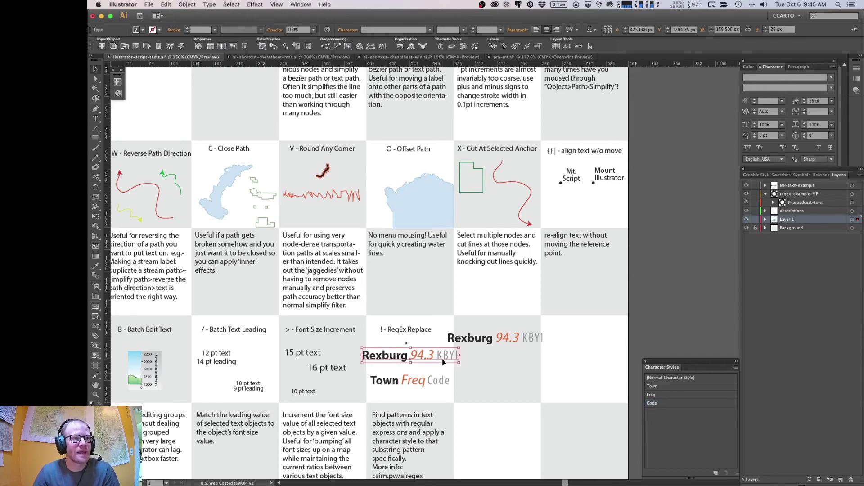
key(super+minus)
key(super+minus)
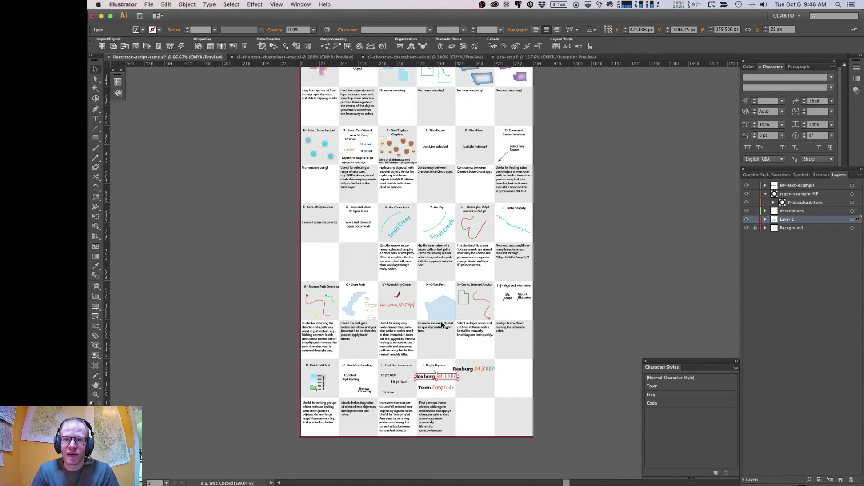
- Switch to Firefox, then bring the TextEdit note with 'cairn.pw/gnis-bezier' to the front
key(super+Tab)
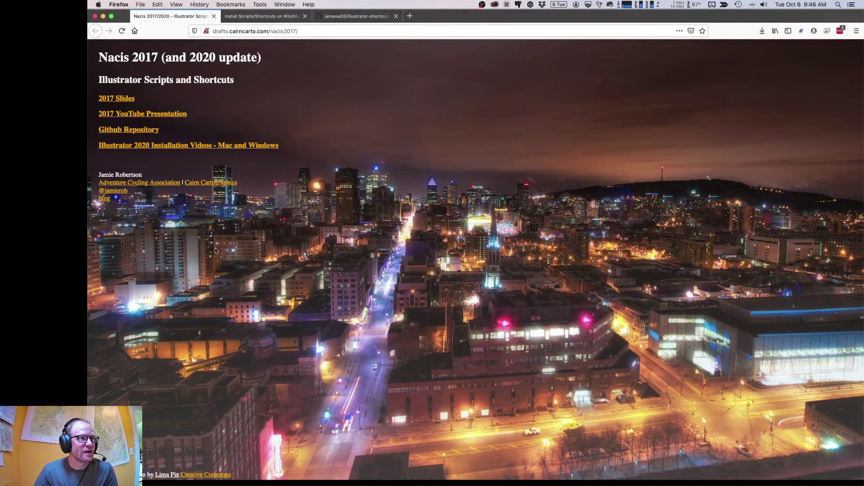
key(super+Tab)
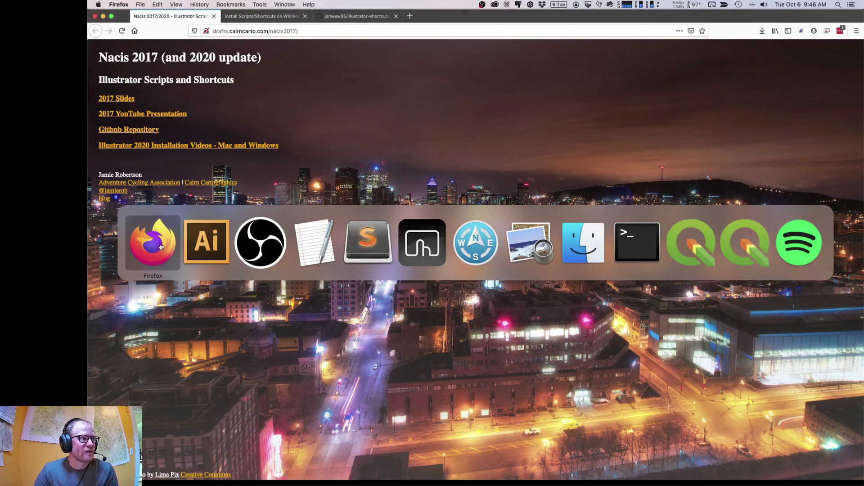
mouse_move(88, 275)
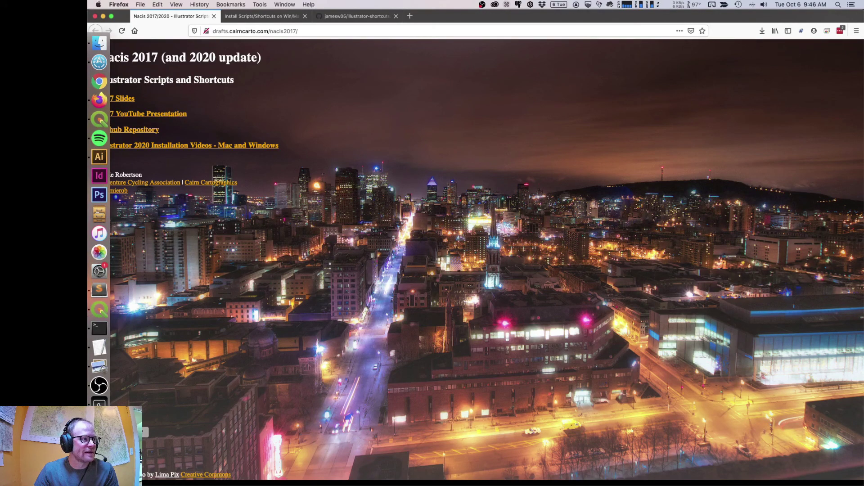
click(99, 347)
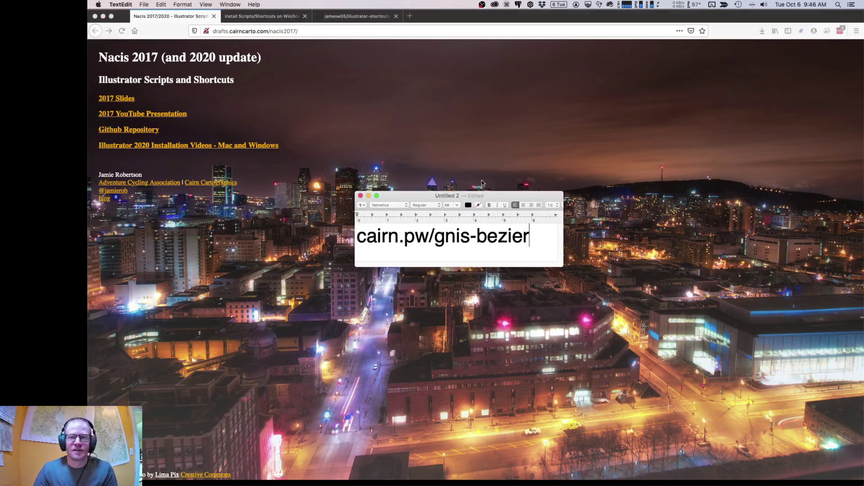